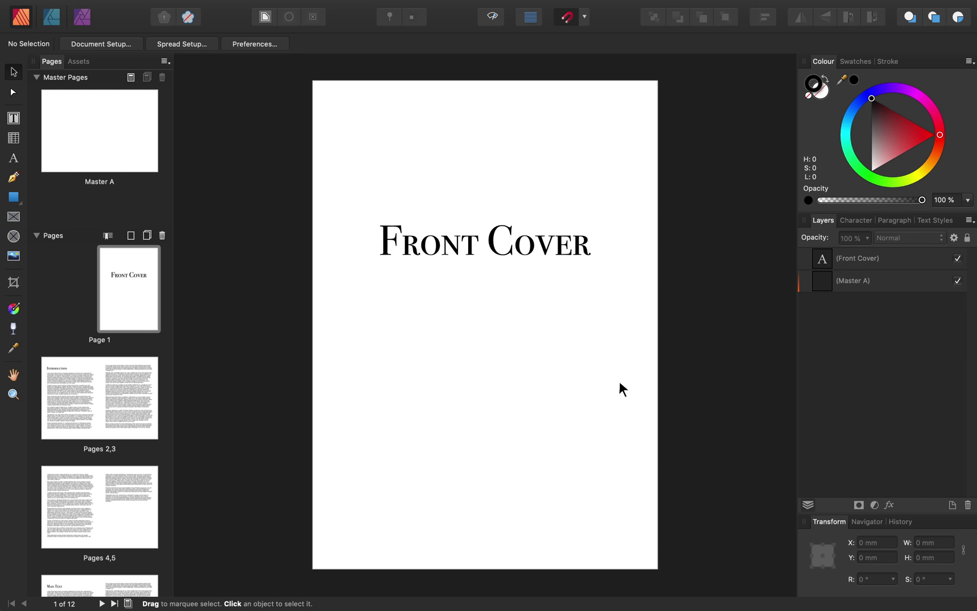
- Review the document's spreads from the Introduction to the back cover, and open the Master A spread for editing
left_click(98, 392)
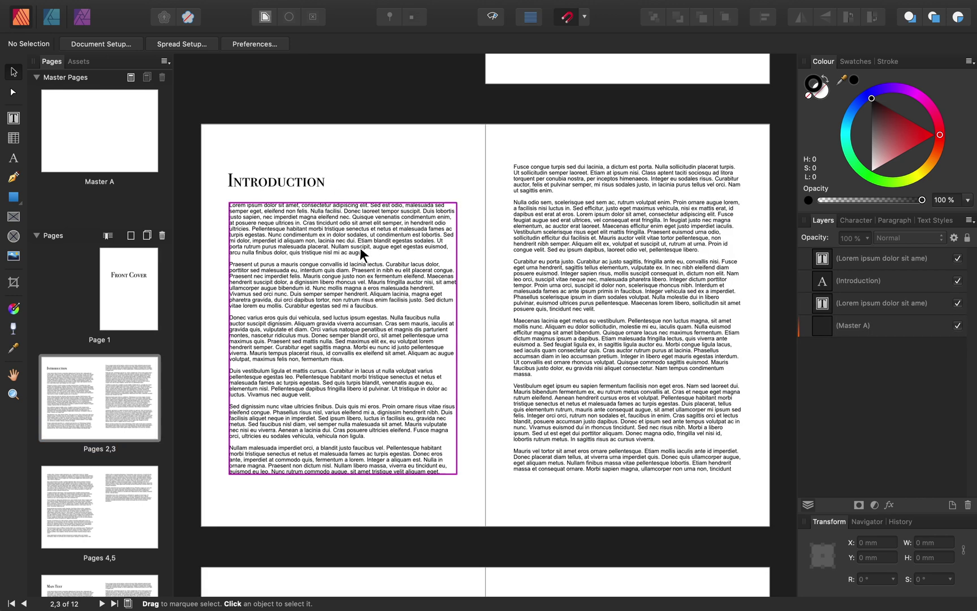
scroll(346, 339, "down", 15)
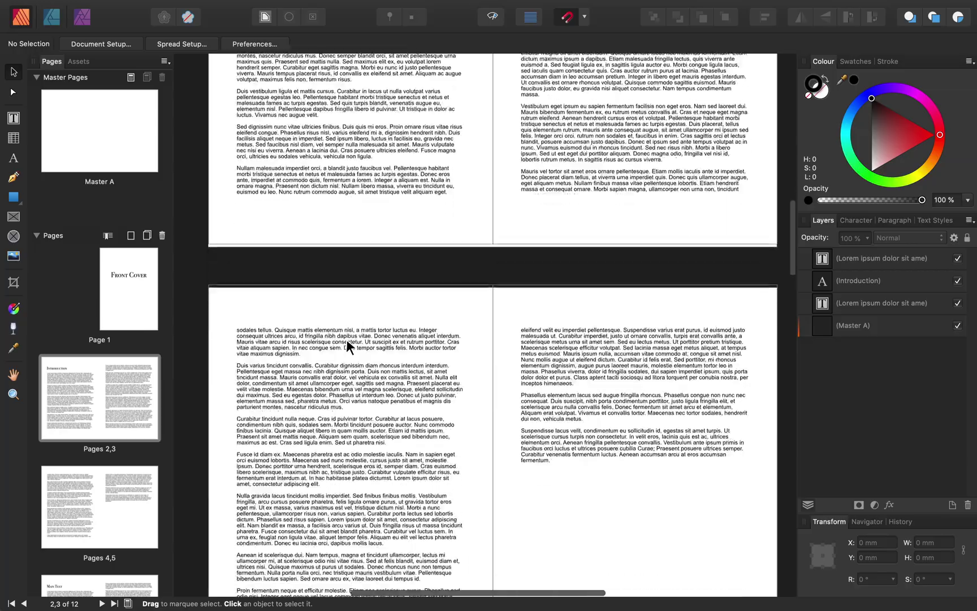
scroll(346, 339, "down", 10)
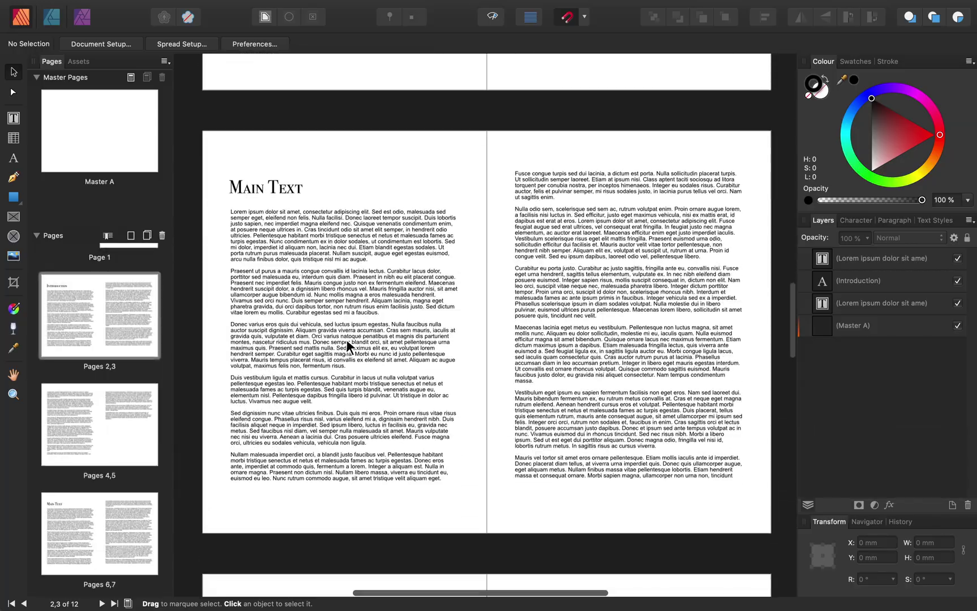
scroll(346, 338, "down", 15)
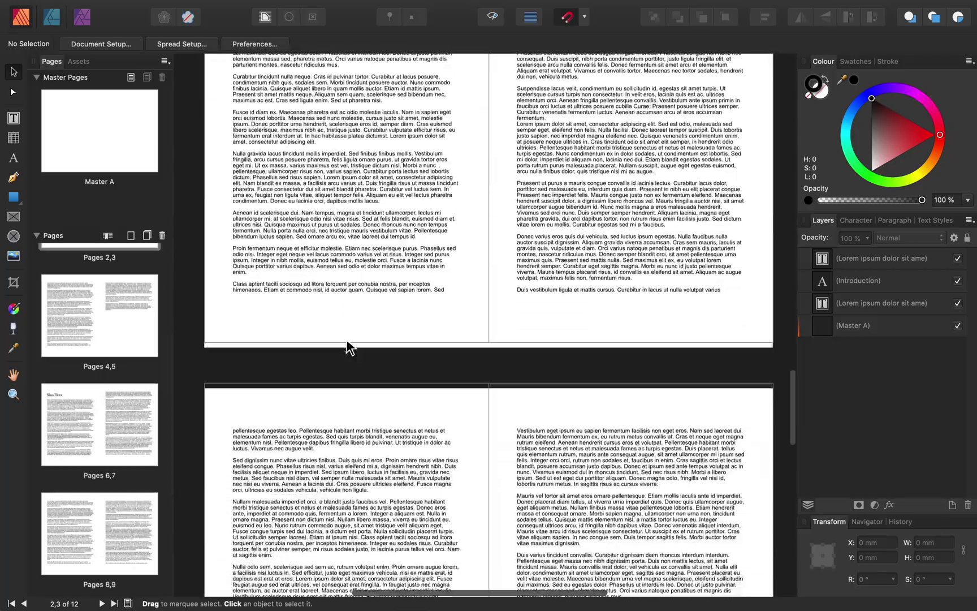
scroll(346, 339, "down", 5)
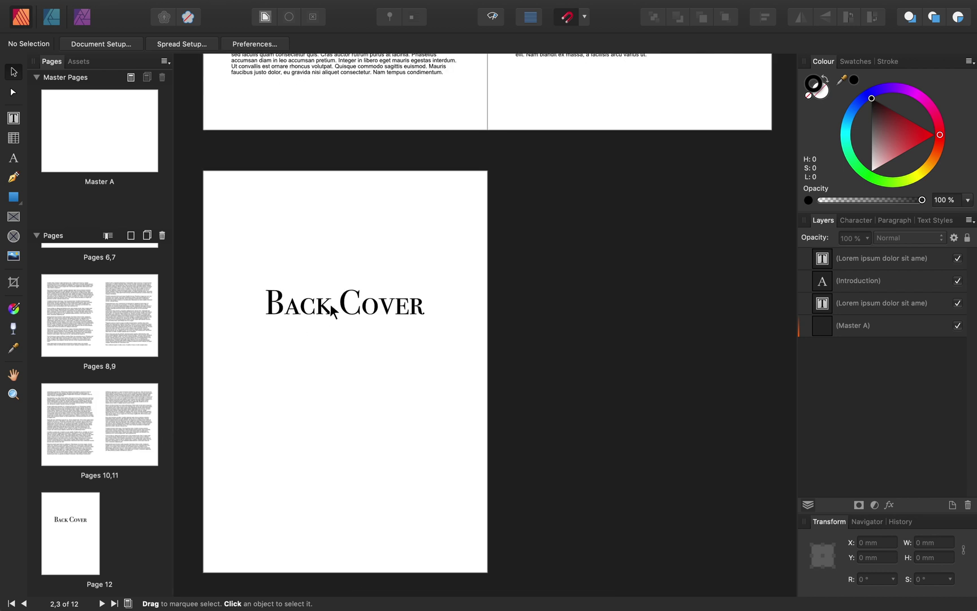
double_click(100, 137)
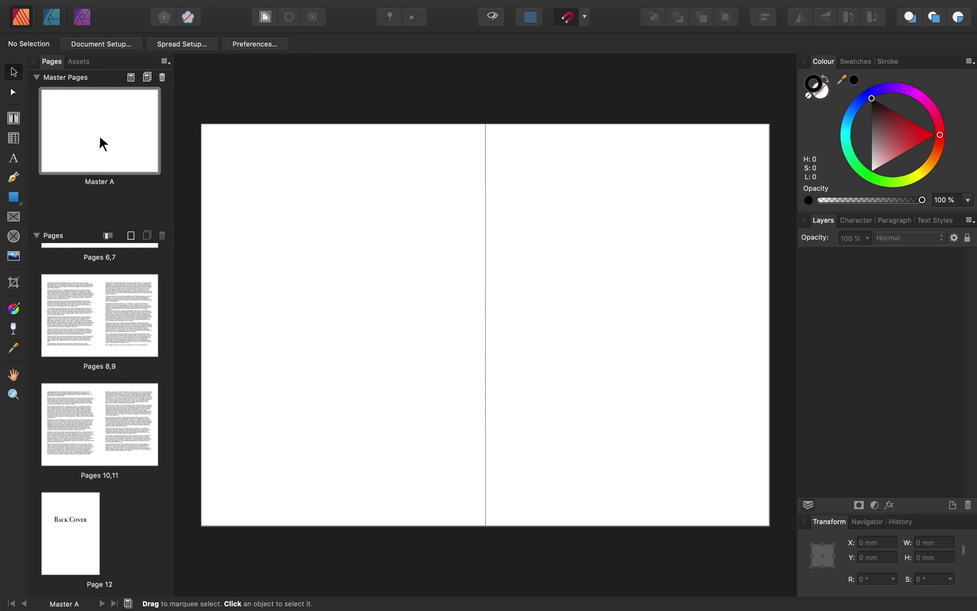
- Draw a rectangle about 149 × 109 mm on Master A's left page, fill it with blue, and check the page thumbnails
left_click(14, 197)
left_click_drag(246, 222, 447, 369)
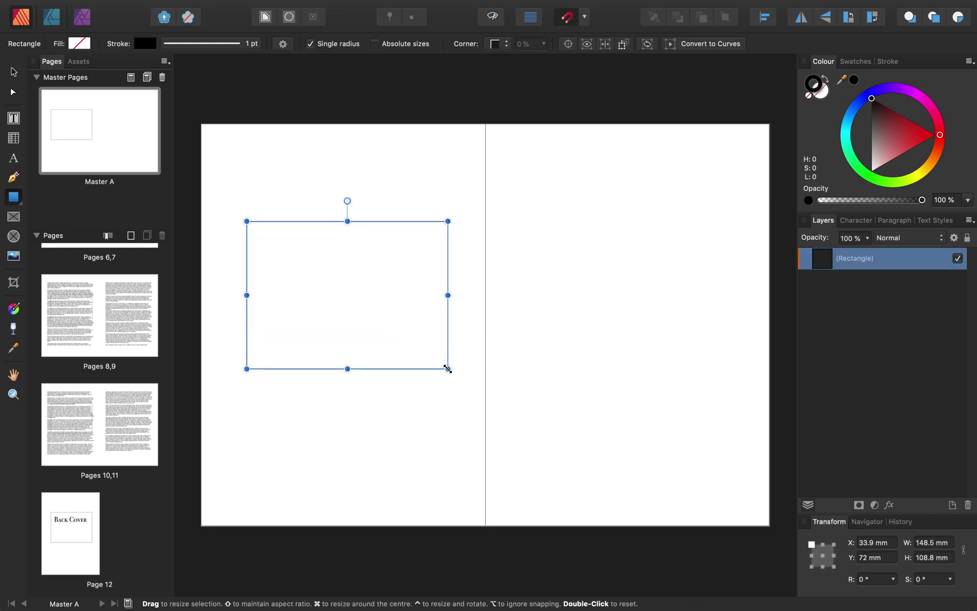
left_click(825, 96)
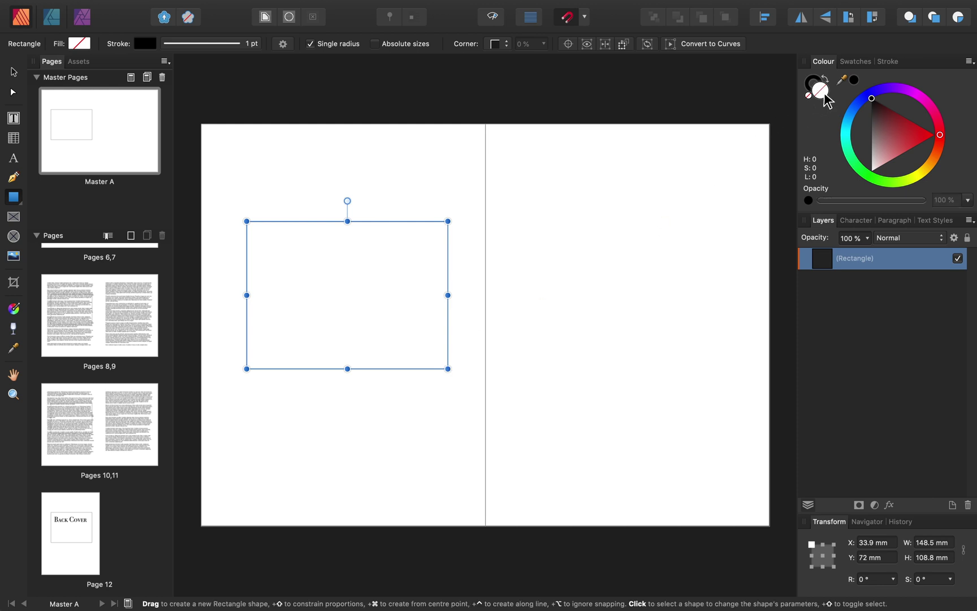
left_click(852, 113)
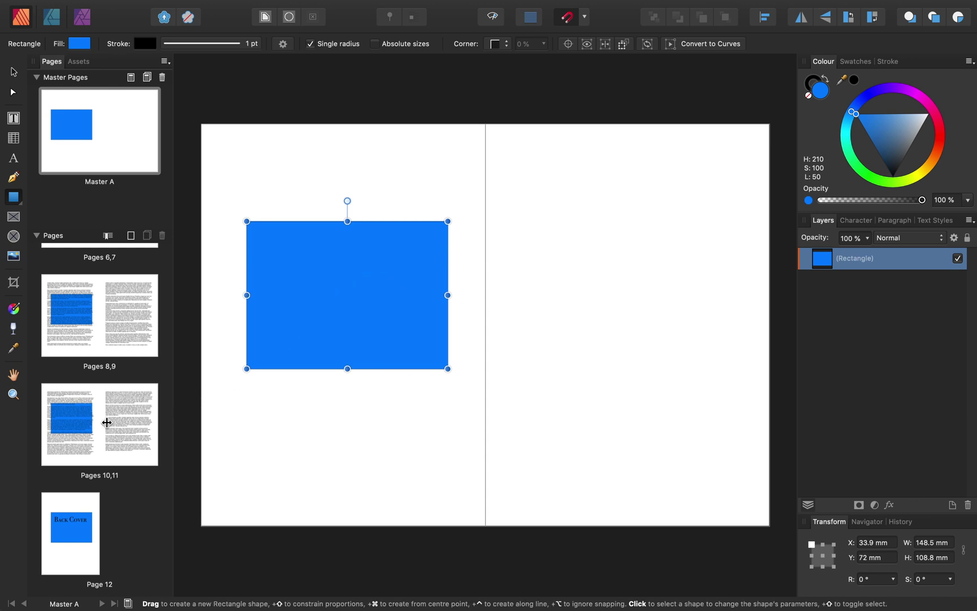
scroll(108, 425, "up", 4)
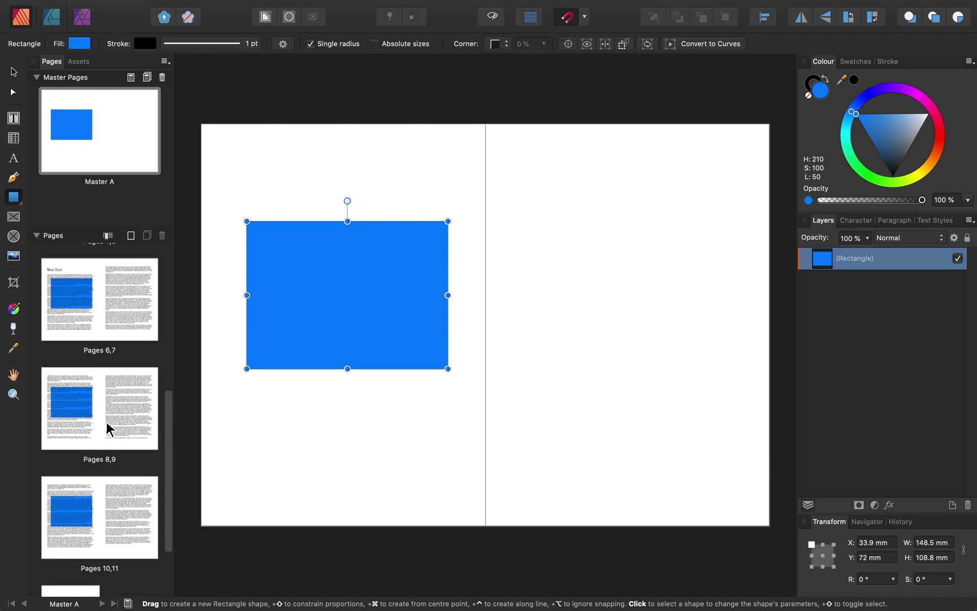
scroll(109, 428, "up", 7)
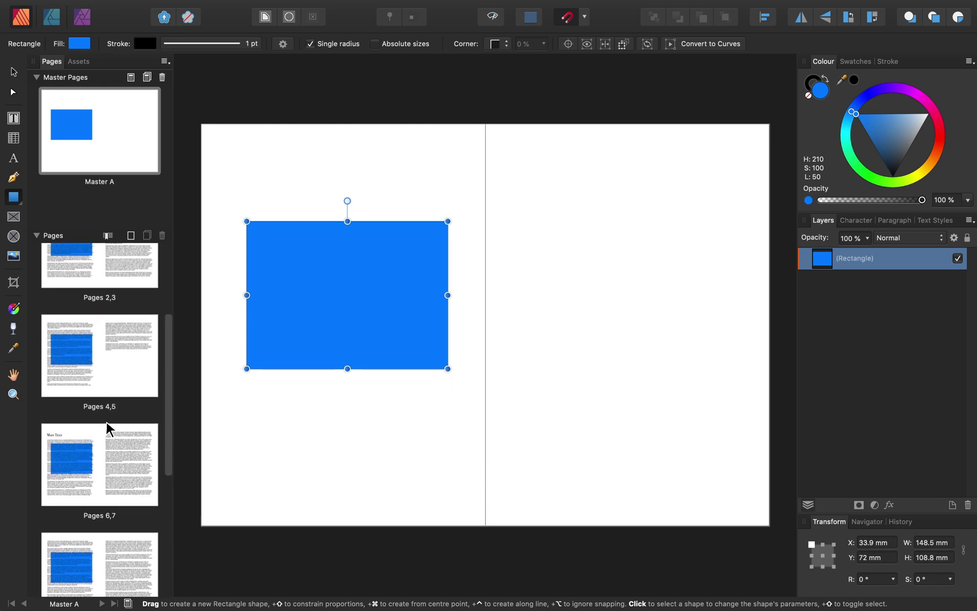
scroll(109, 429, "up", 5)
scroll(109, 434, "up", 2)
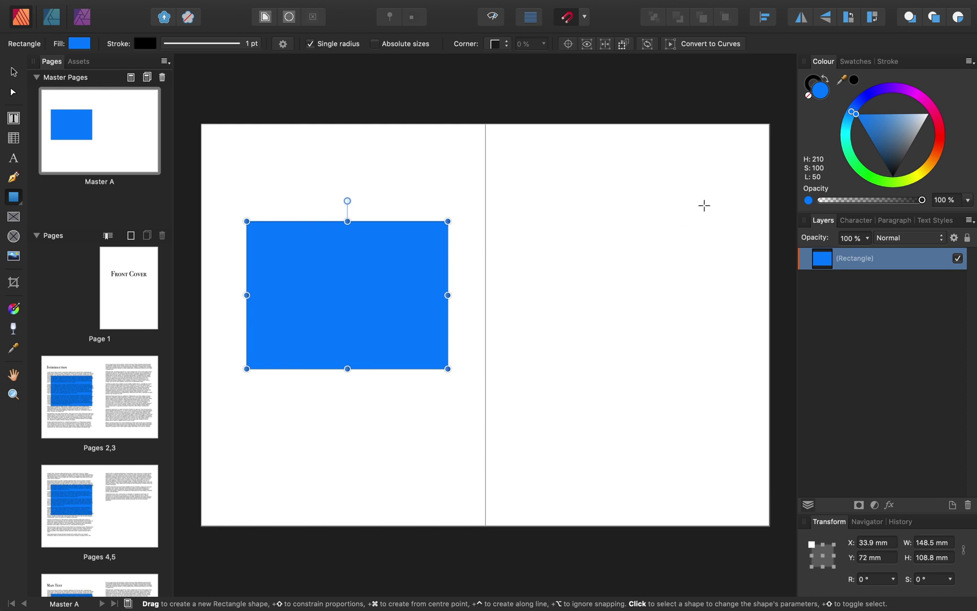
- Change the master rectangle's fill to bright green and check the page thumbnails through to the back cover
left_click(859, 171)
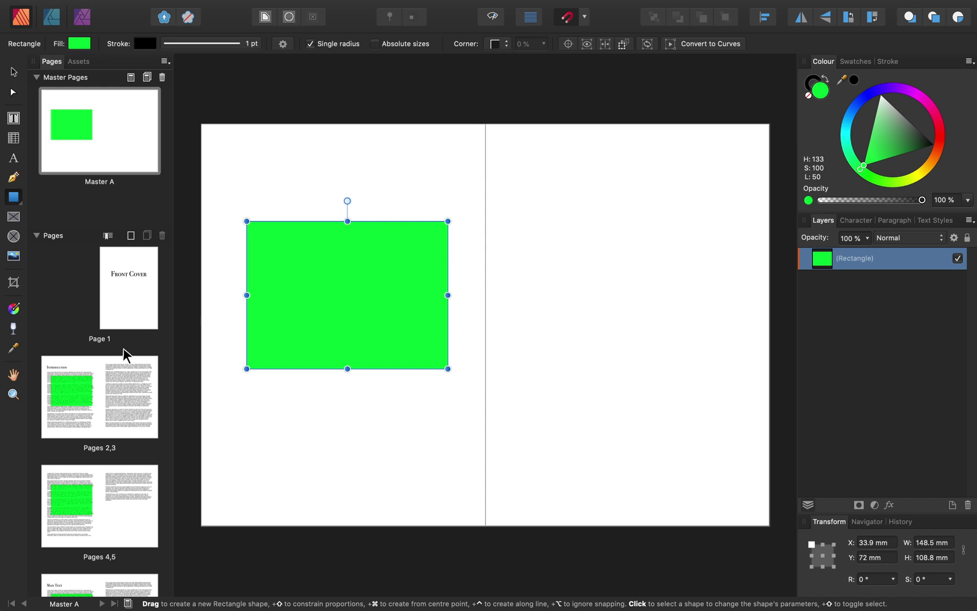
scroll(121, 358, "down", 3)
scroll(122, 358, "down", 10)
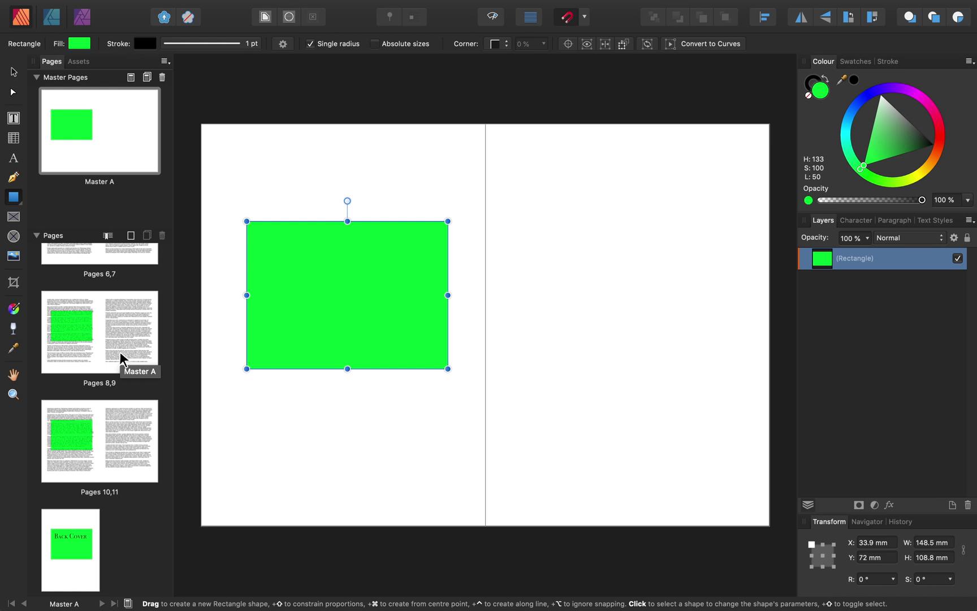
scroll(122, 358, "up", 10)
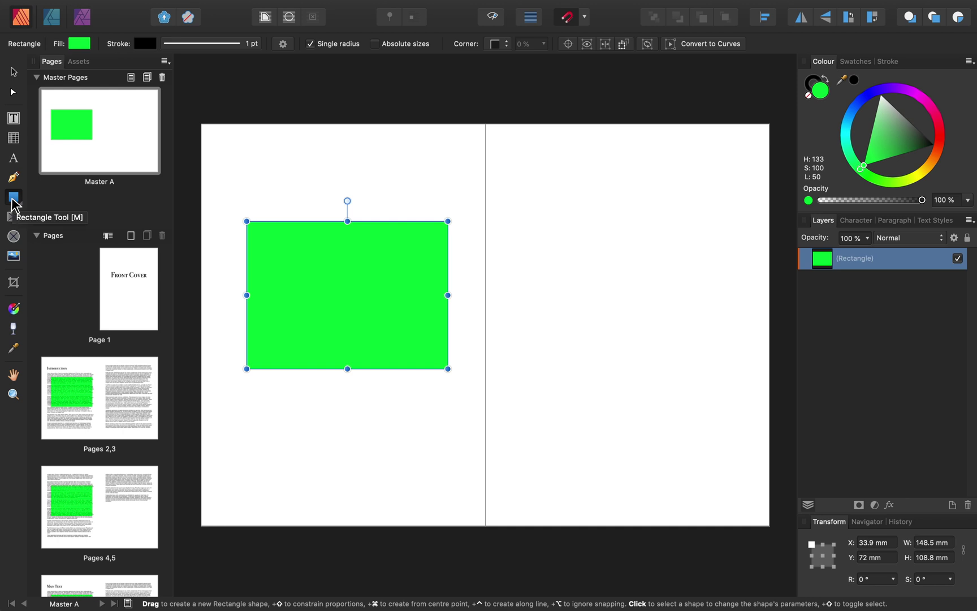
- Draw a tall green rectangle about 66 × 242 mm on Master A's right page and check the page thumbnails
left_click_drag(593, 182, 683, 509)
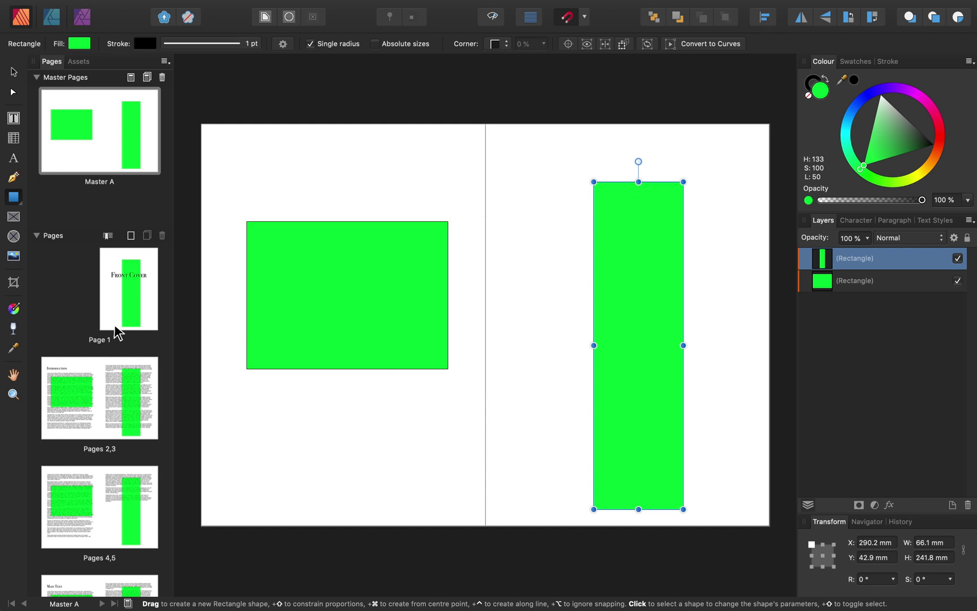
scroll(114, 332, "down", 10)
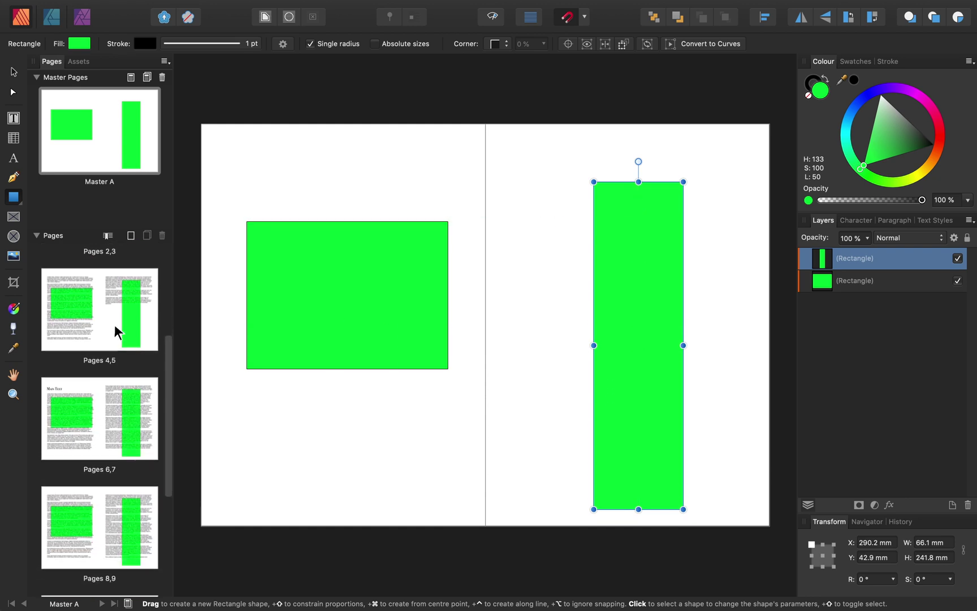
scroll(114, 332, "down", 2)
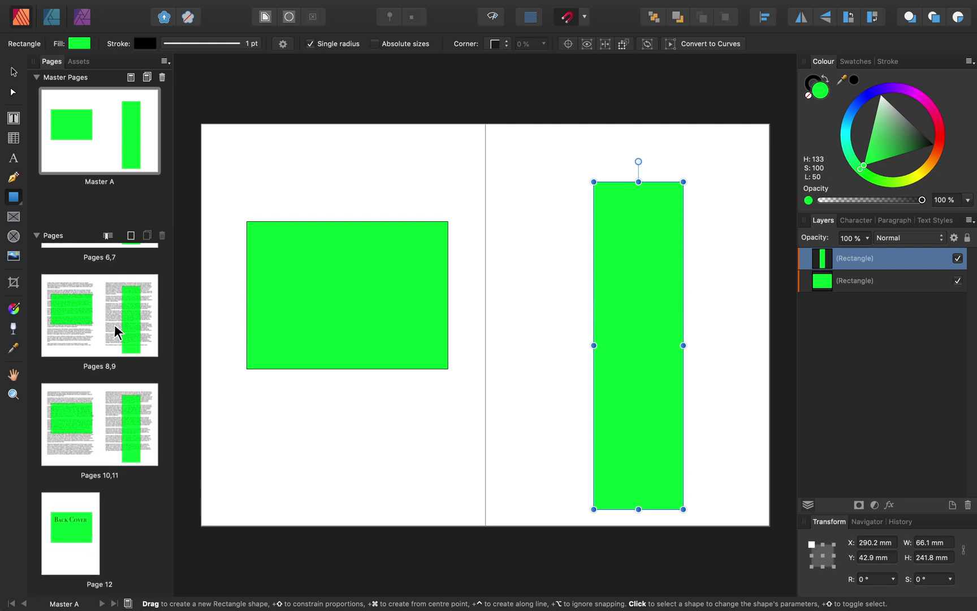
scroll(114, 332, "up", 12)
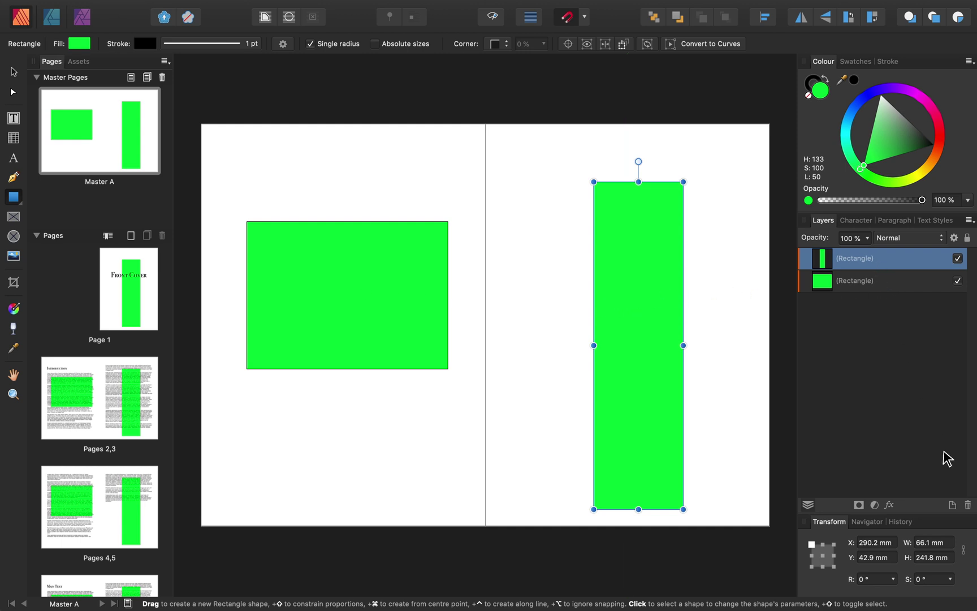
- Delete both green rectangles from Master A
left_click(967, 505)
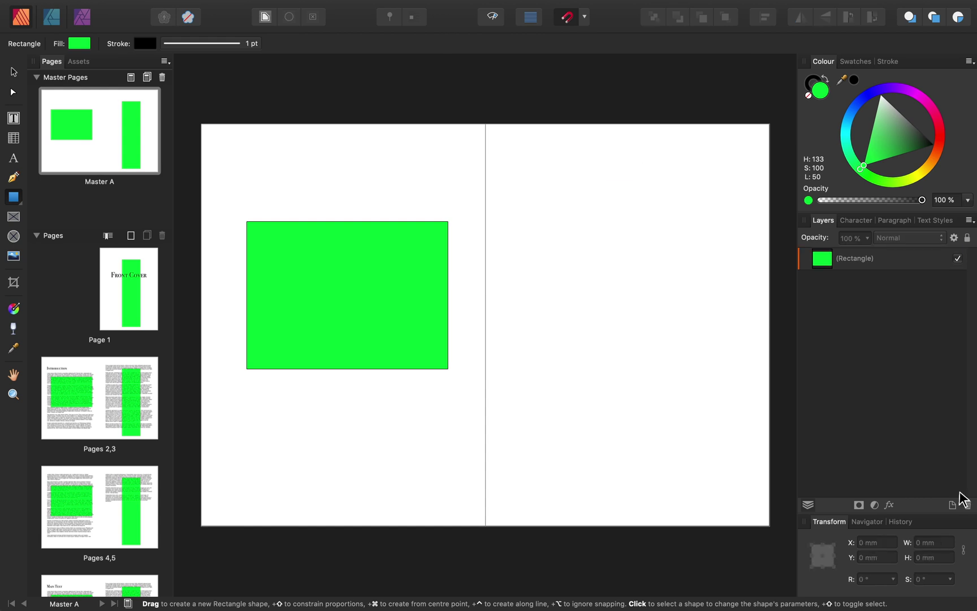
left_click(896, 261)
left_click(967, 505)
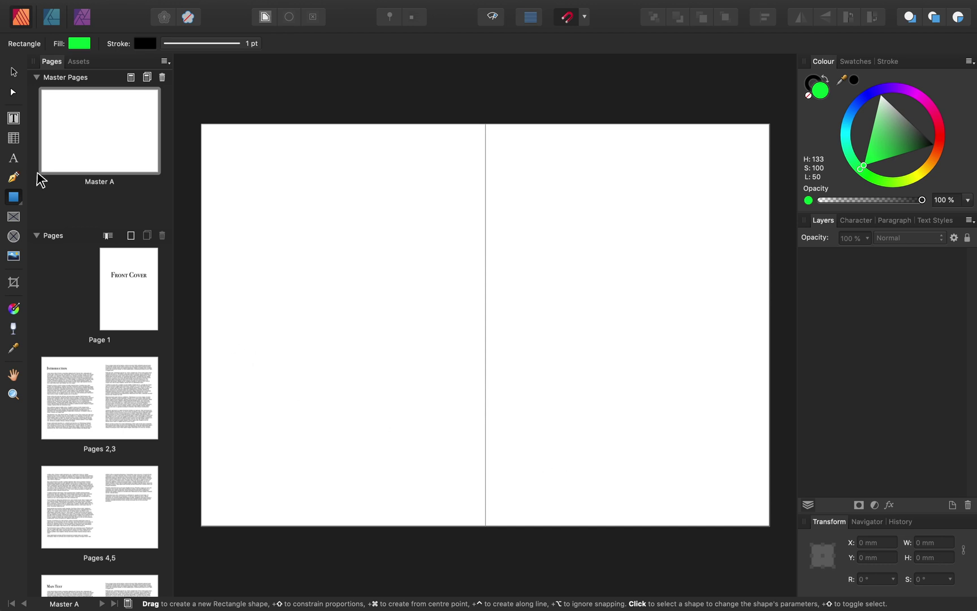
- Draw a text frame about 27 × 19 mm near the foot of Master A's left page and insert a Page Number field
left_click(15, 121)
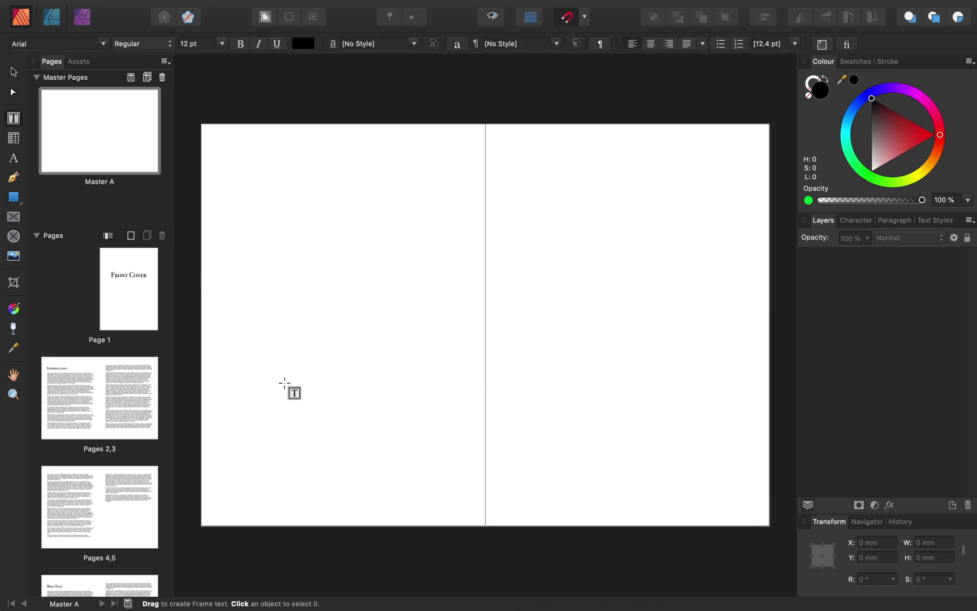
left_click_drag(324, 482, 361, 508)
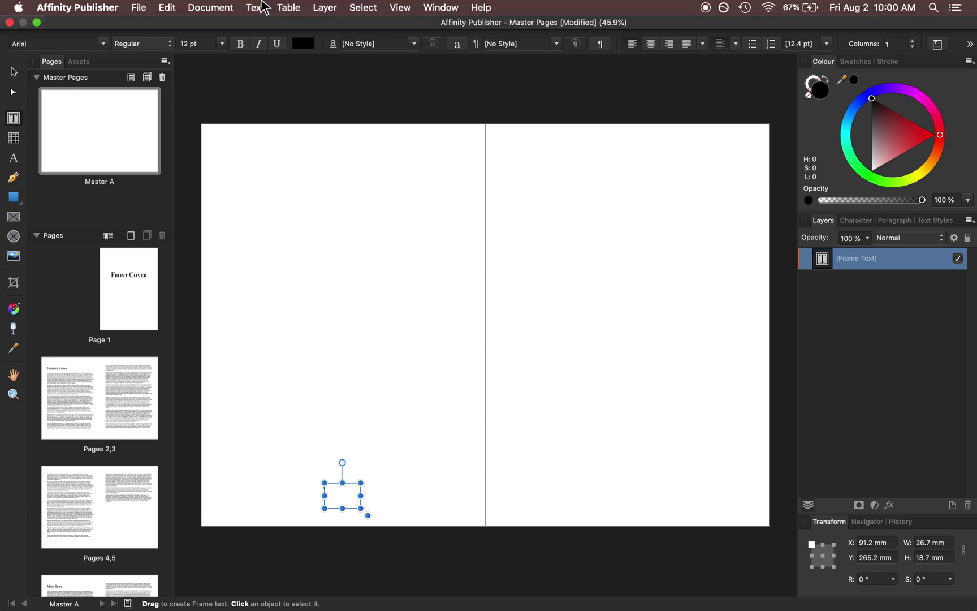
left_click(256, 8)
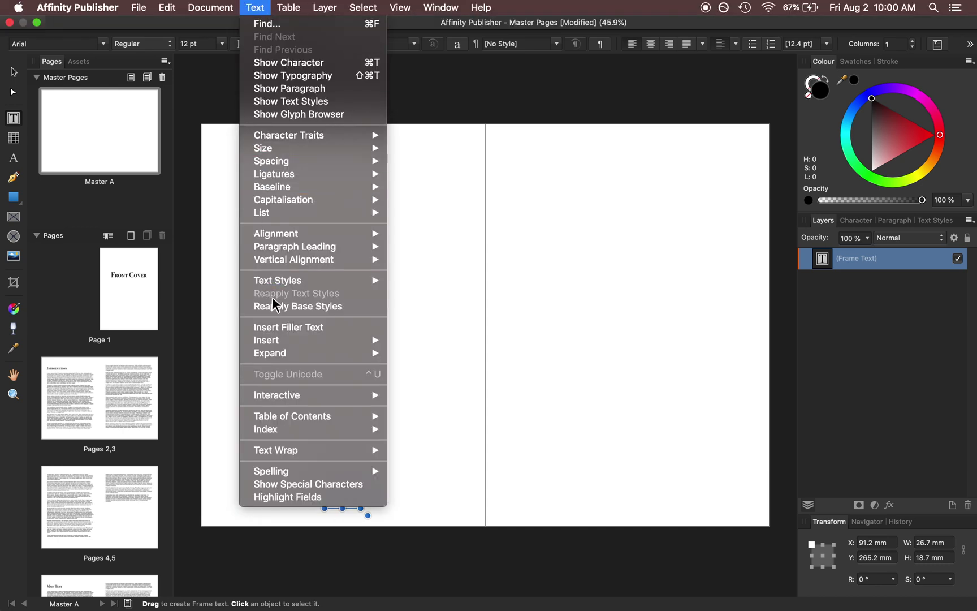
mouse_move(283, 341)
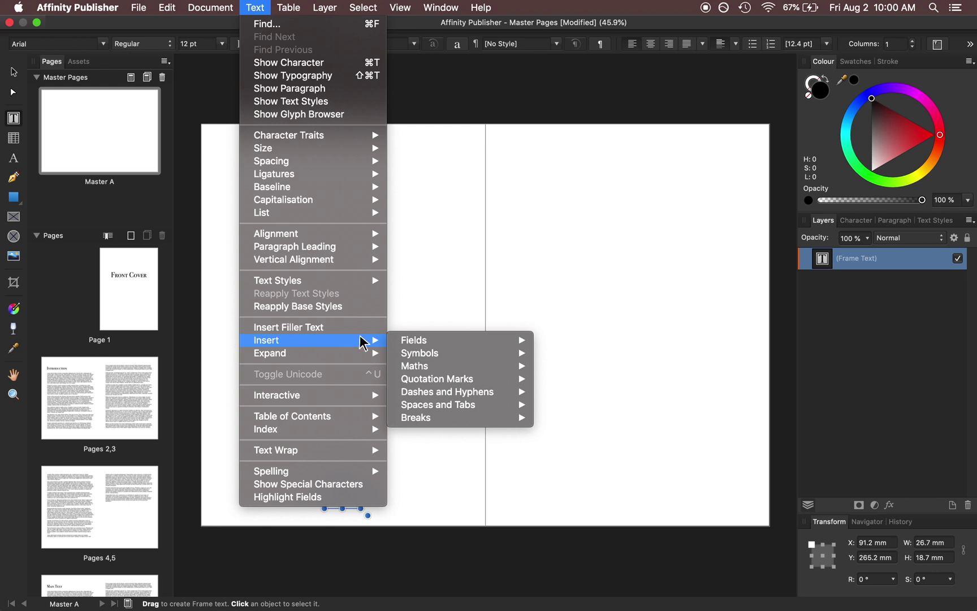
mouse_move(402, 336)
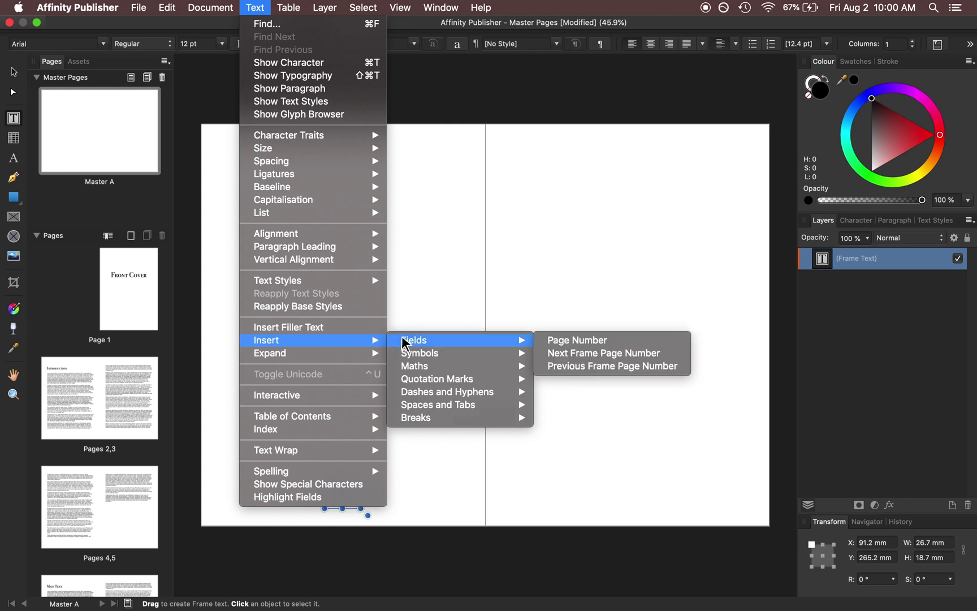
left_click(539, 339)
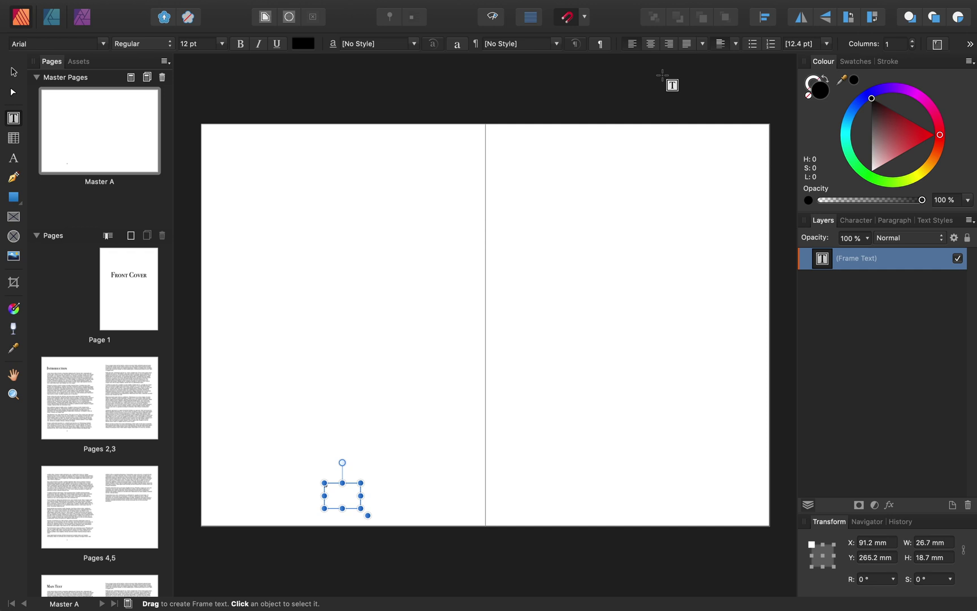
- Centre-align the page number field and move its frame down to about X 91.7 mm, Y 272.2 mm
left_click(651, 45)
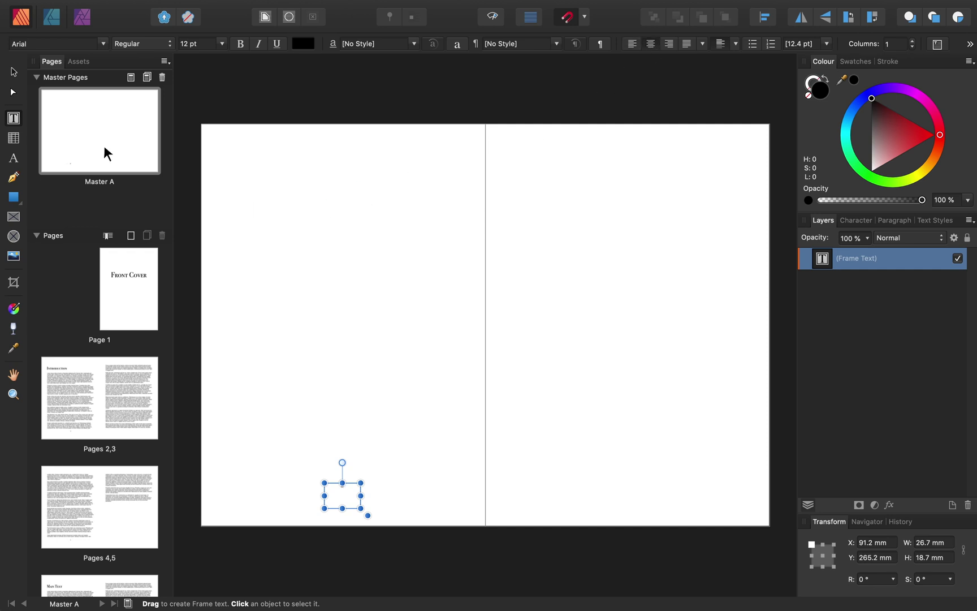
left_click(14, 72)
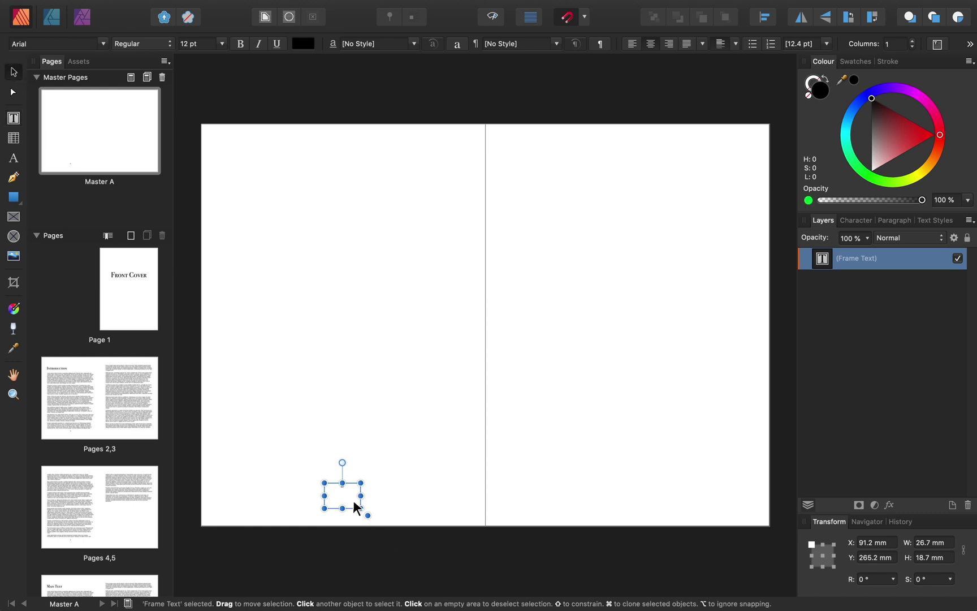
left_click_drag(354, 502, 351, 505)
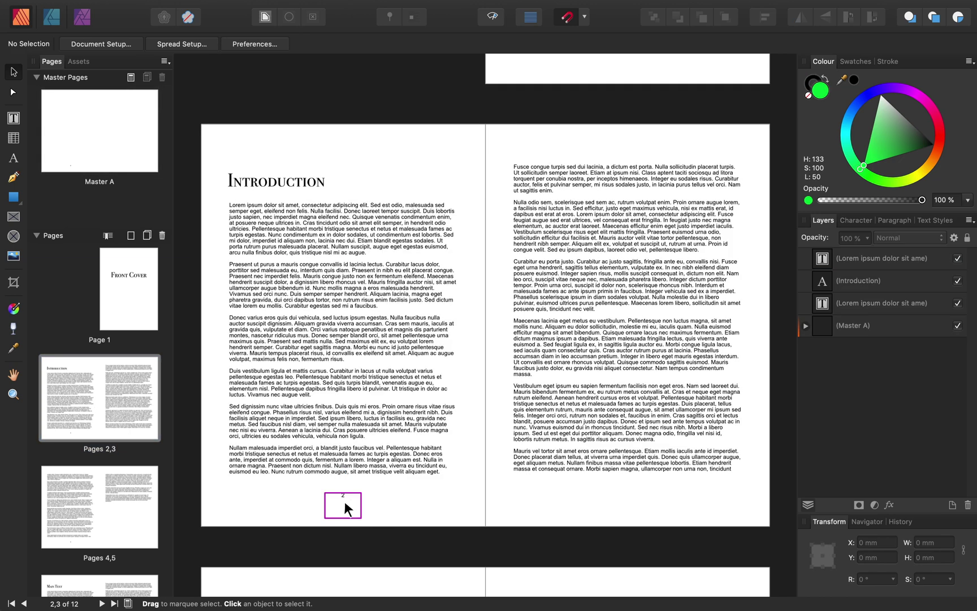
- Duplicate the page number frame on Master A onto the right page, aligned with the original at about X 301.7 mm, Y 272.2 mm
double_click(94, 141)
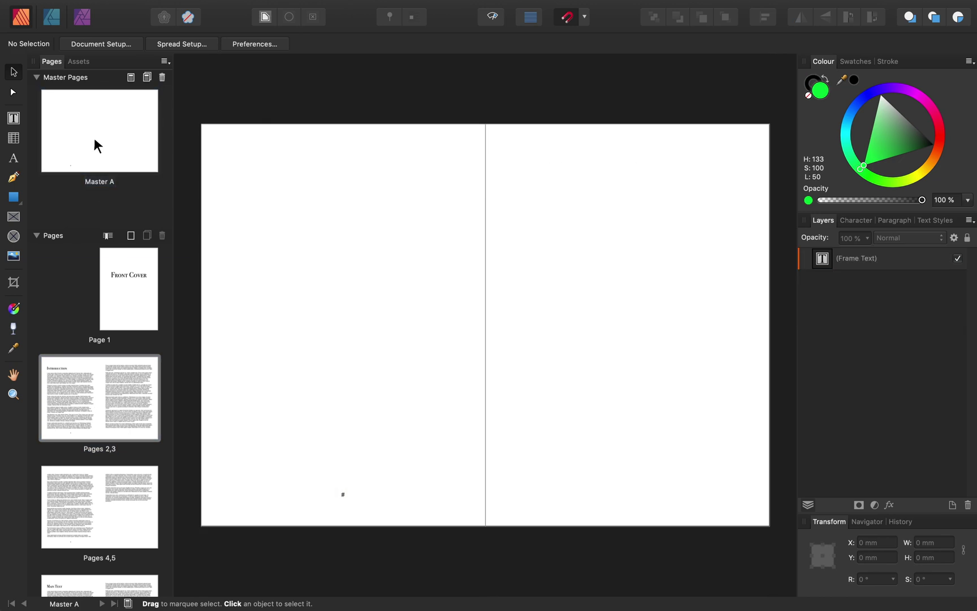
left_click(346, 496)
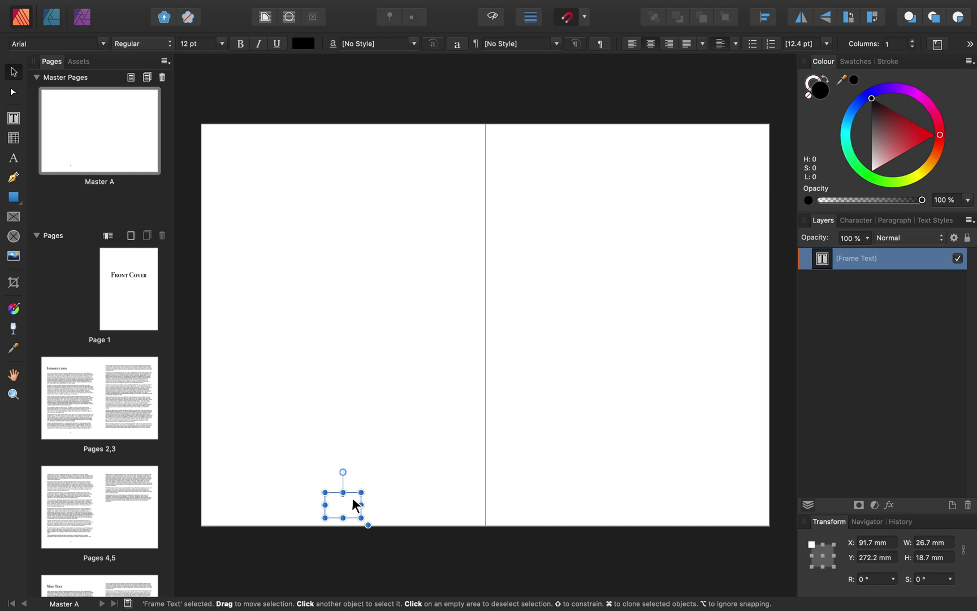
left_click_drag(347, 499, 644, 498)
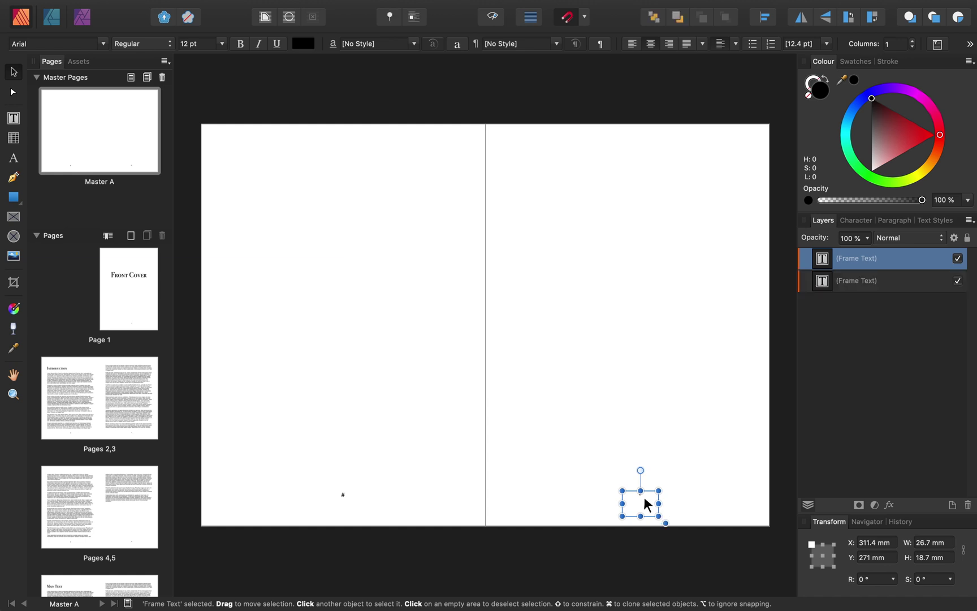
left_click_drag(644, 498, 633, 498)
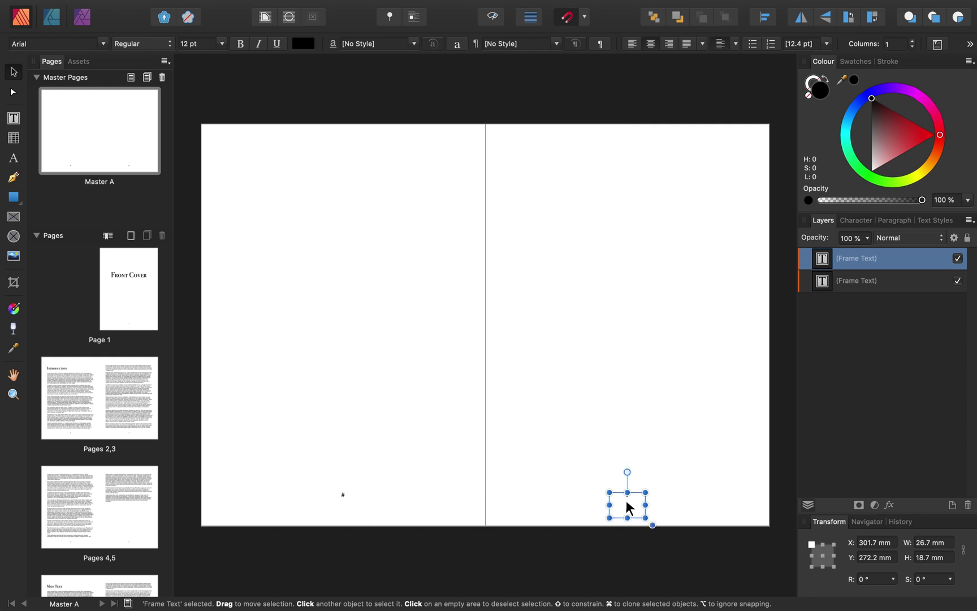
left_click(546, 533)
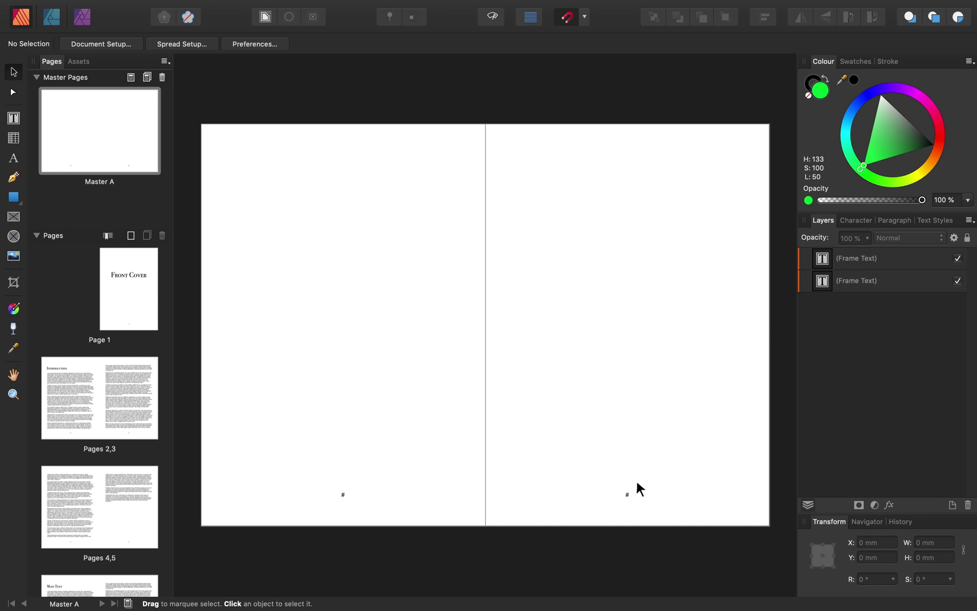
- Add a new facing-page A4 portrait master named Master B to the document
double_click(96, 399)
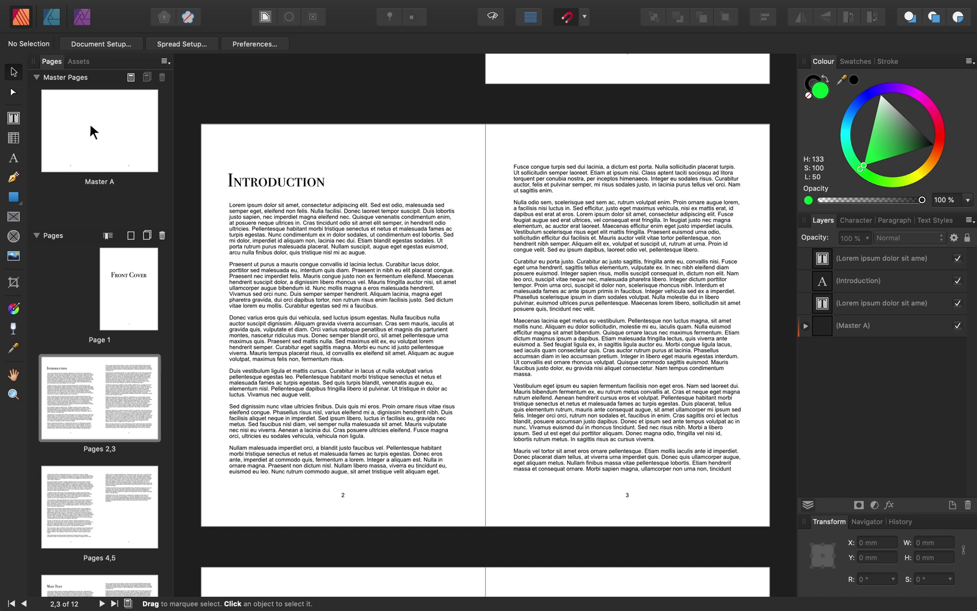
left_click(130, 77)
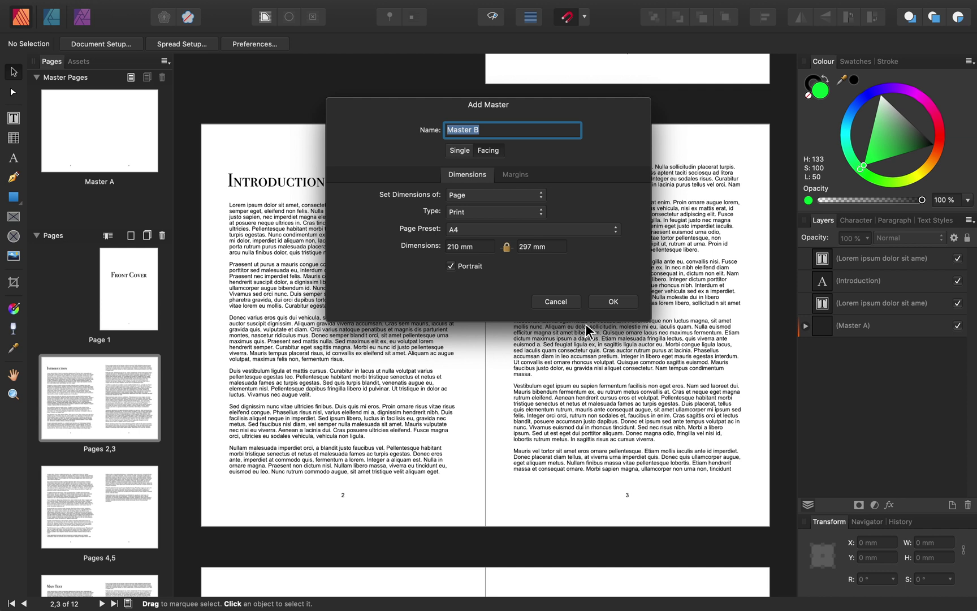
left_click(613, 305)
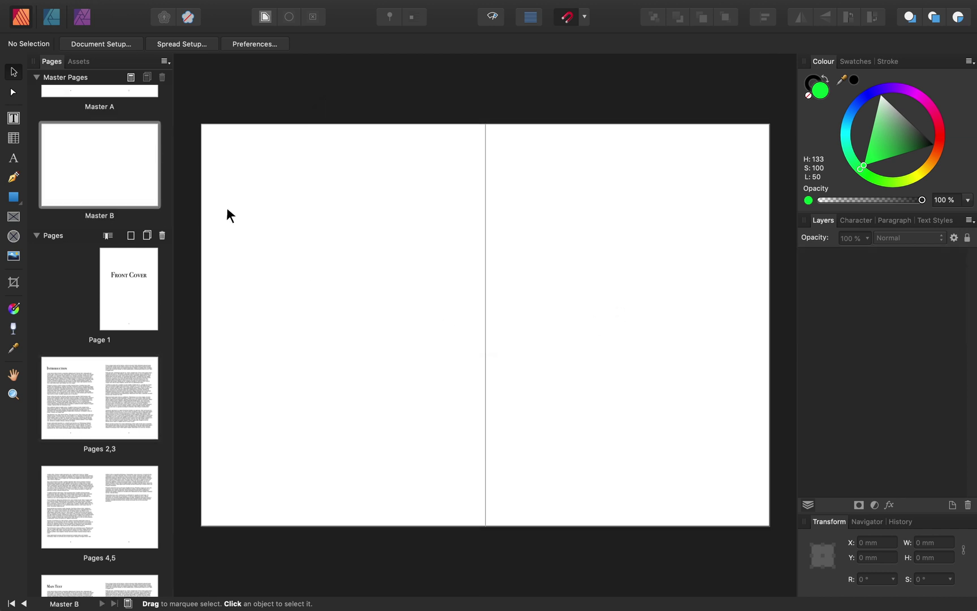
left_click(97, 176)
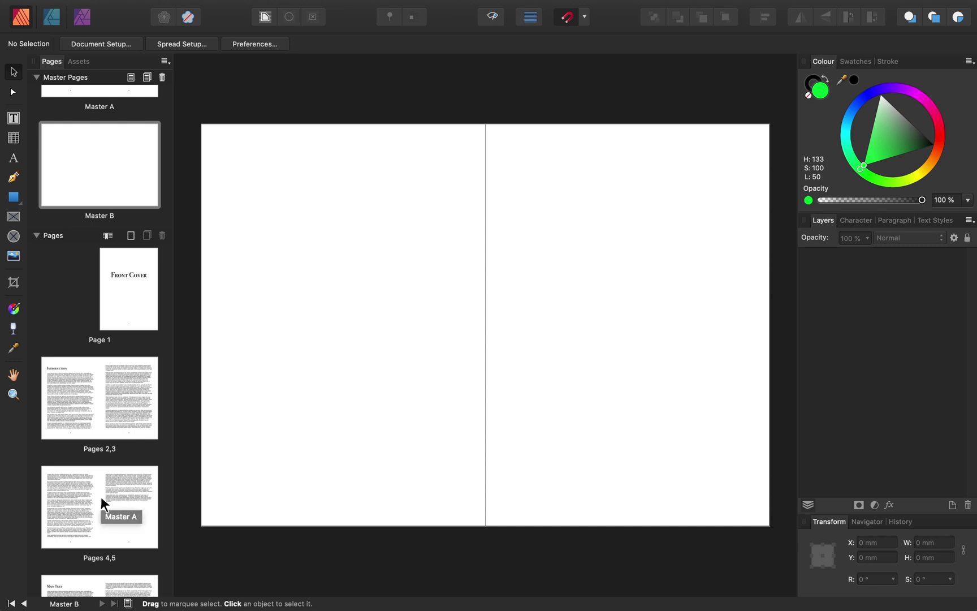
- Draw a full-height rectangle about 14 × 297 mm along the outer edge of Master B's left page and fill it bright blue
left_click(15, 198)
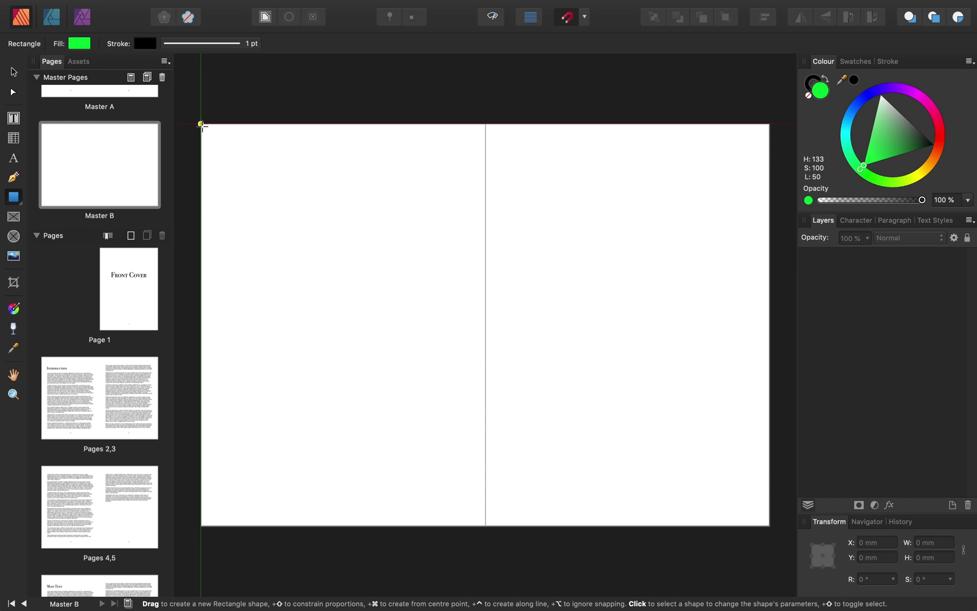
left_click_drag(202, 125, 221, 525)
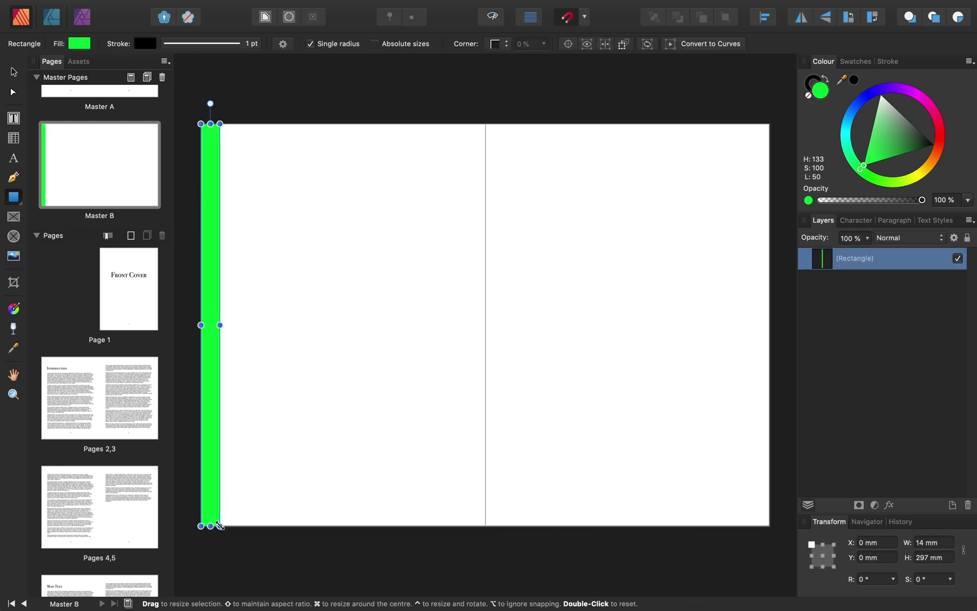
left_click(852, 118)
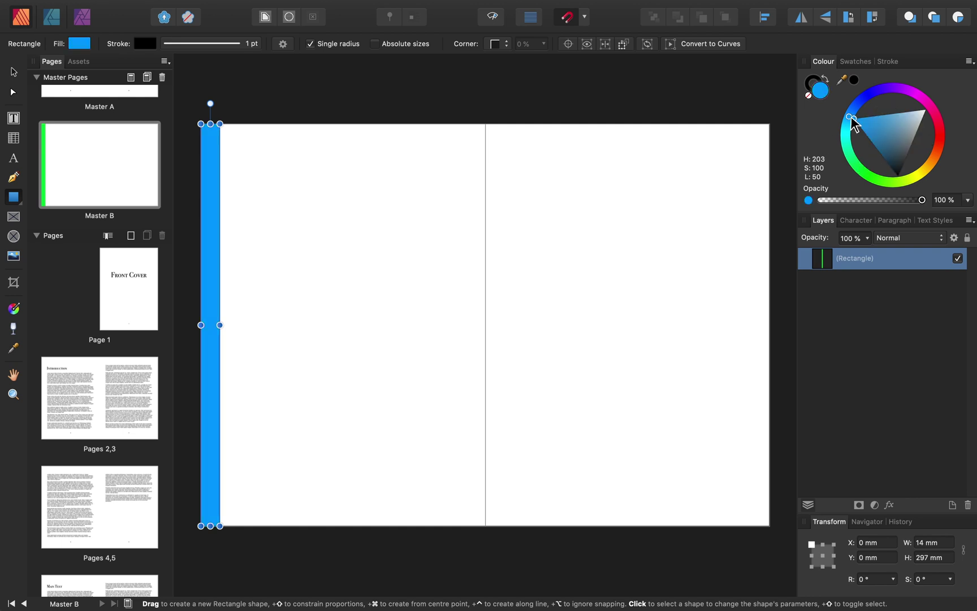
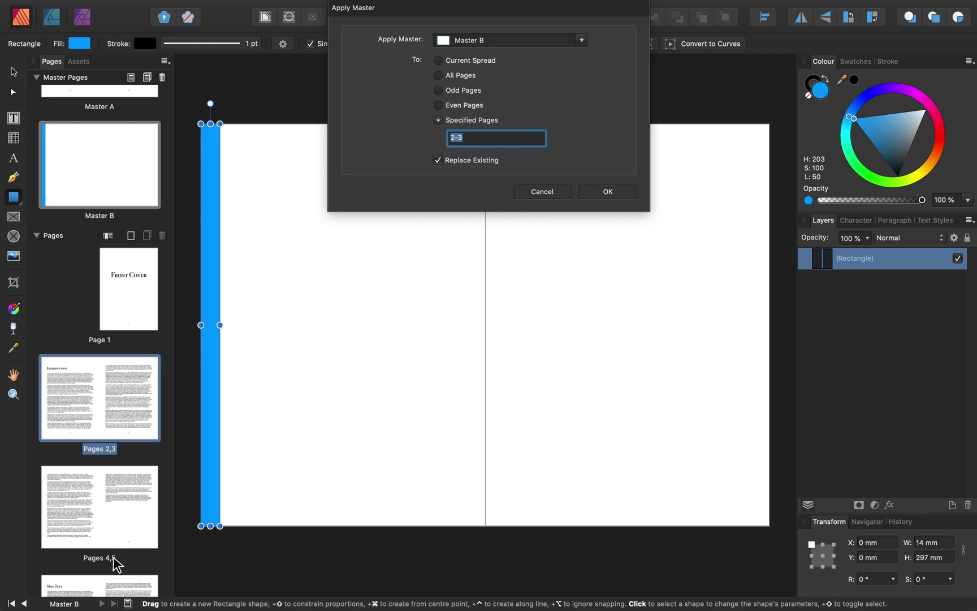
- Apply Master B to pages 2–5 with Replace Existing turned off, and check the result on those spreads
left_click(474, 138)
key("BackSpace")
type("5")
left_click(439, 161)
left_click(606, 193)
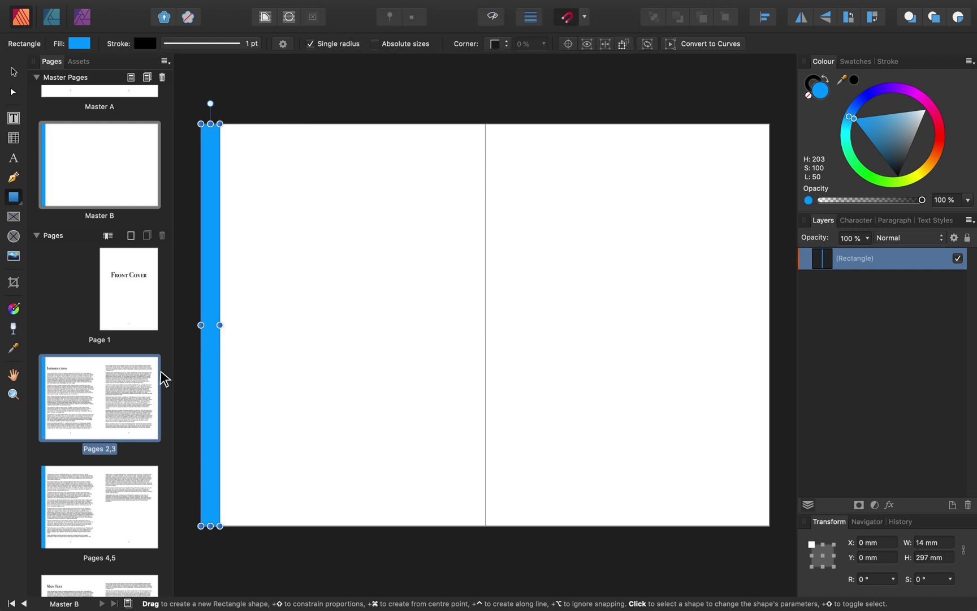
left_click(103, 389)
double_click(103, 389)
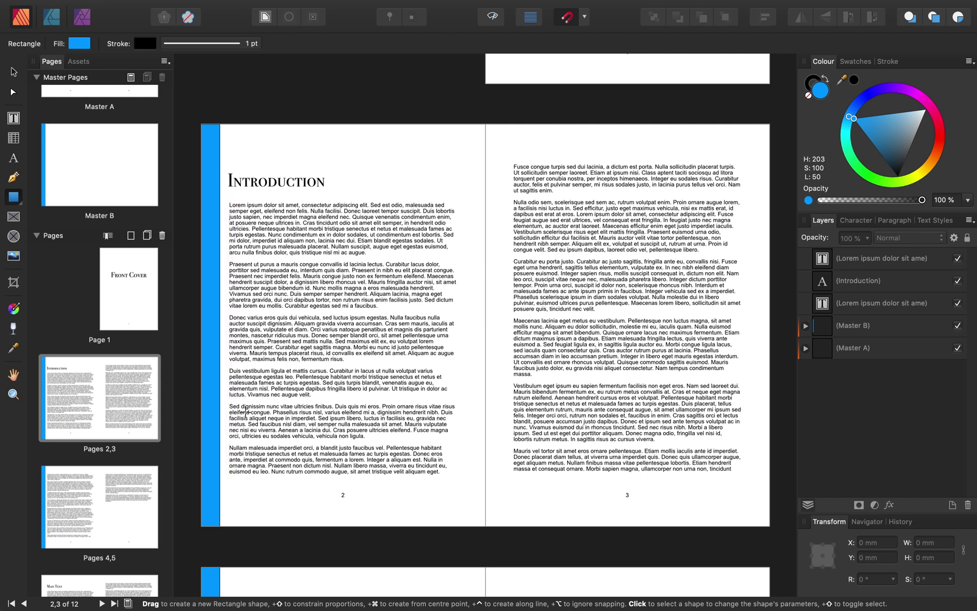
scroll(246, 411, "down", 10)
scroll(246, 410, "down", 4)
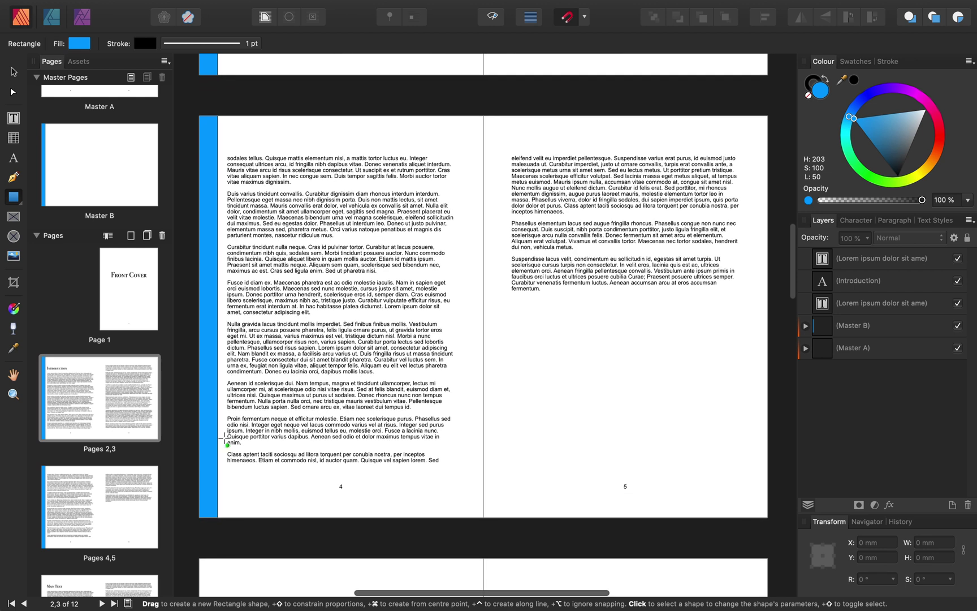
scroll(283, 310, "up", 1)
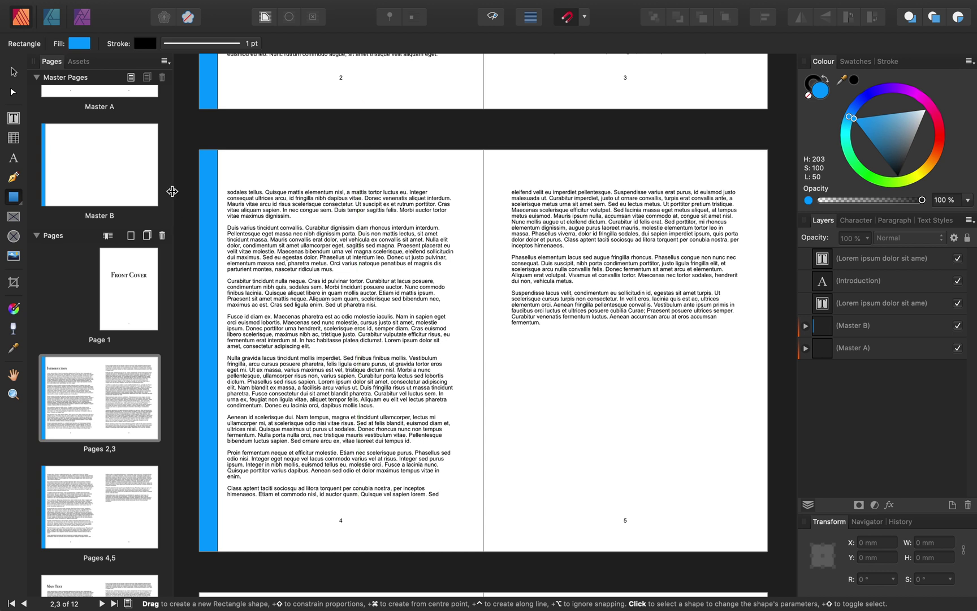
- Duplicate Master B and recolour the edge rectangle on the copy, Master C, to green (H 153, S 62, L 40)
double_click(99, 152)
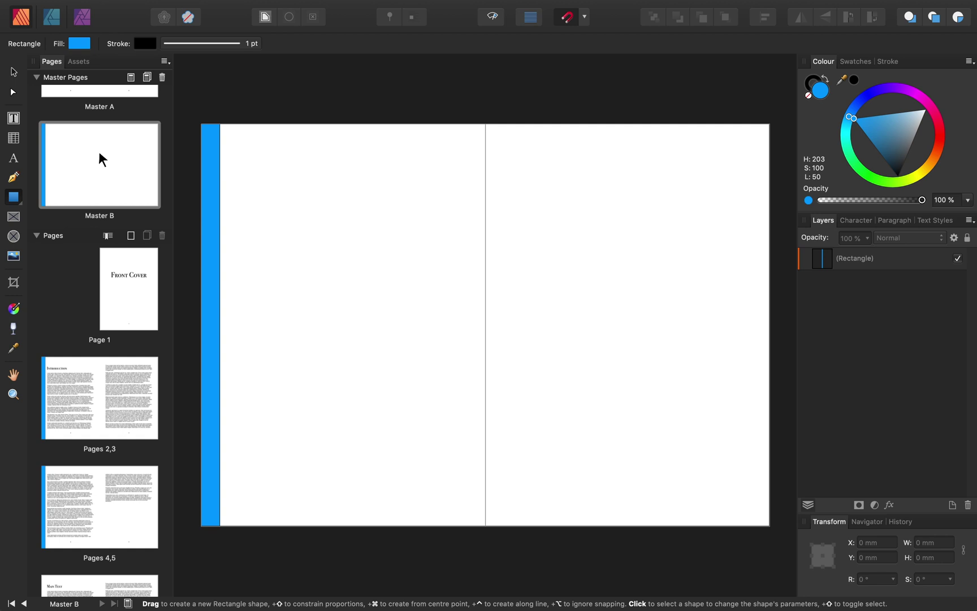
right_click(100, 154)
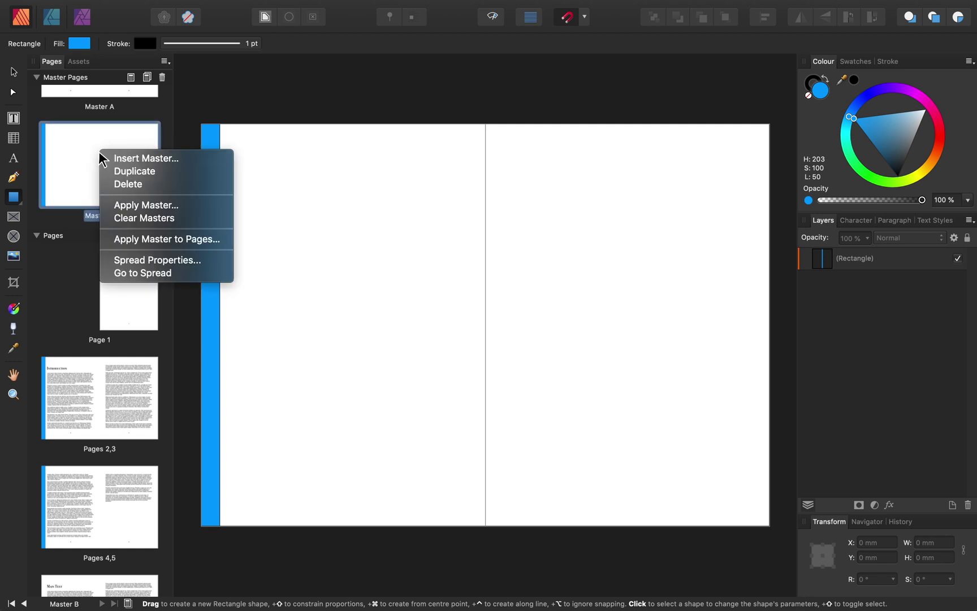
left_click(117, 172)
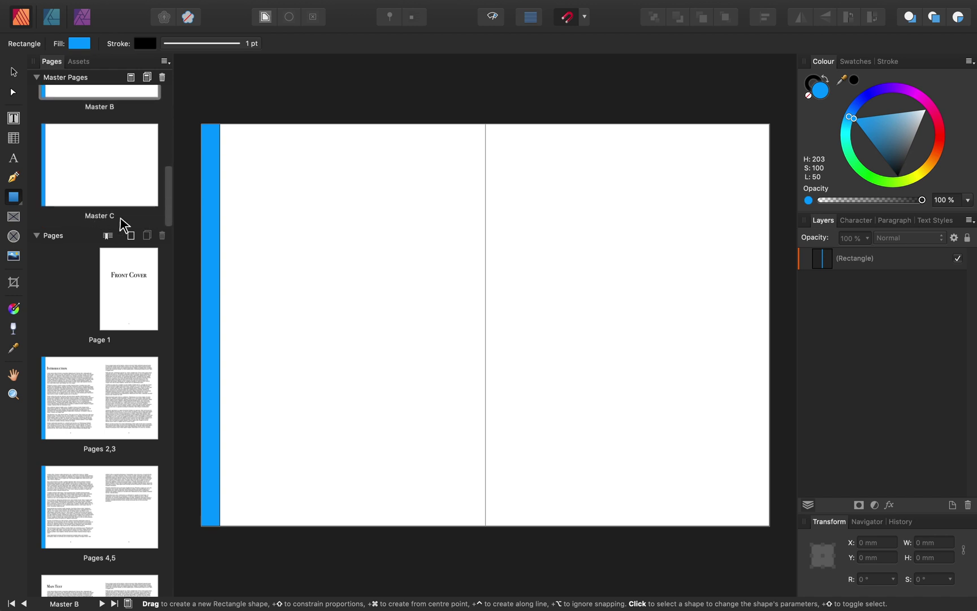
left_click(92, 163)
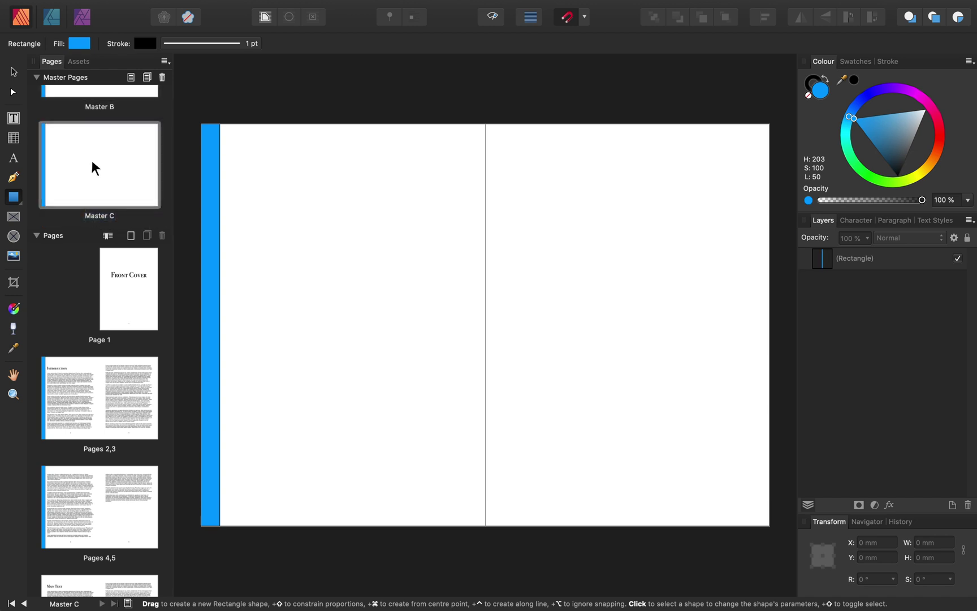
left_click(209, 207)
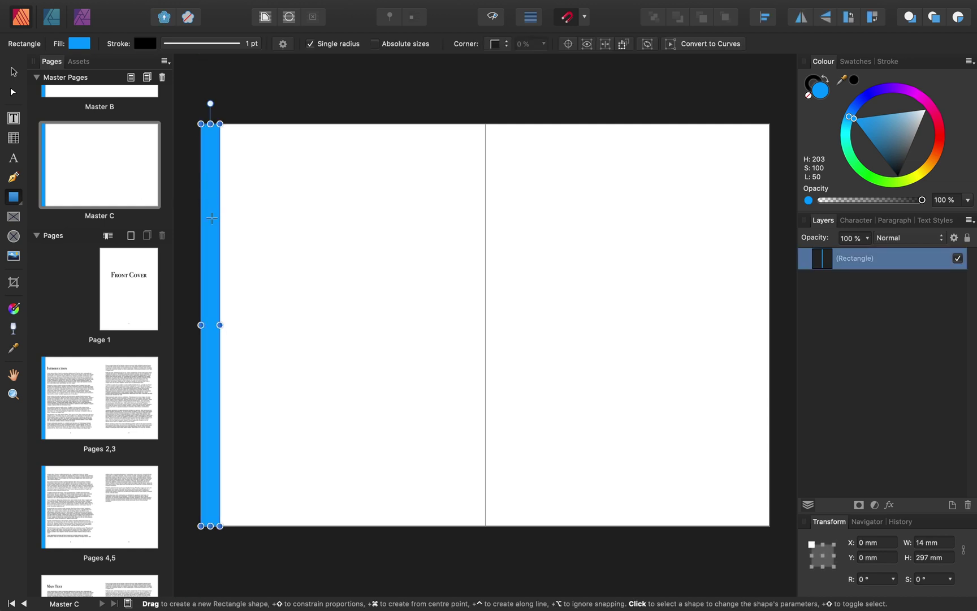
left_click_drag(853, 151, 886, 145)
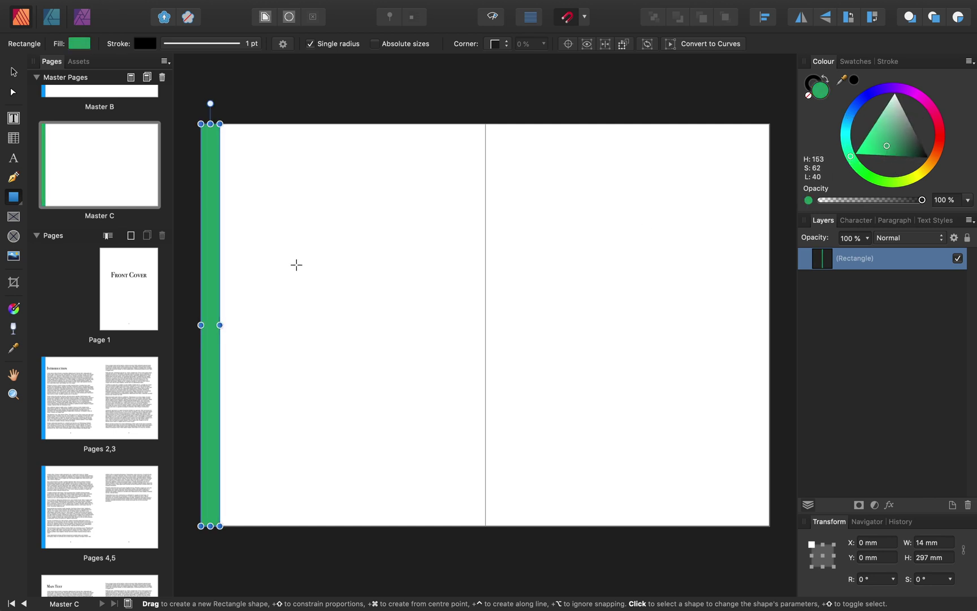
- Apply Master C to pages 6–11 with Replace Existing left off
scroll(149, 416, "down", 8)
scroll(150, 418, "down", 3)
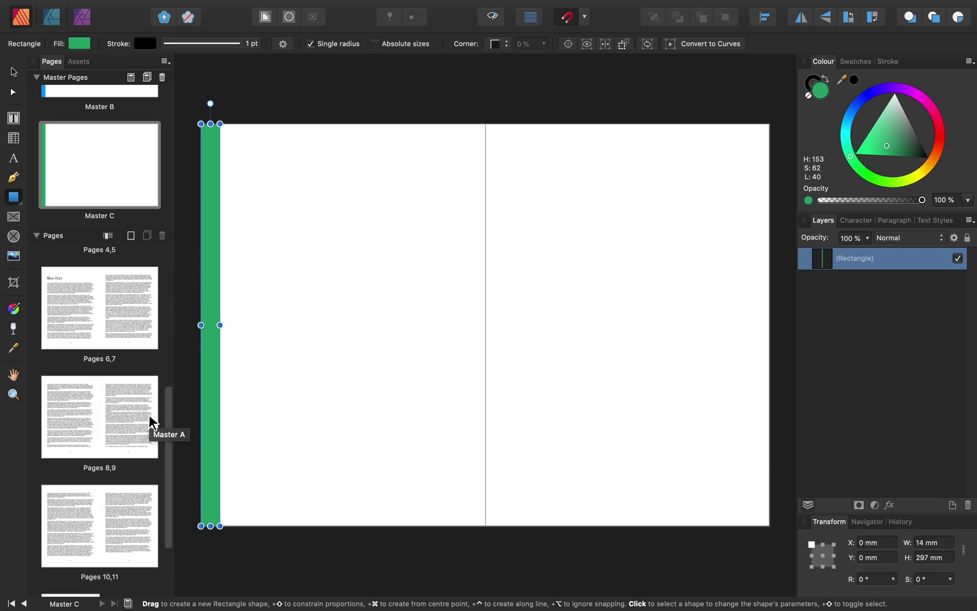
right_click(99, 299)
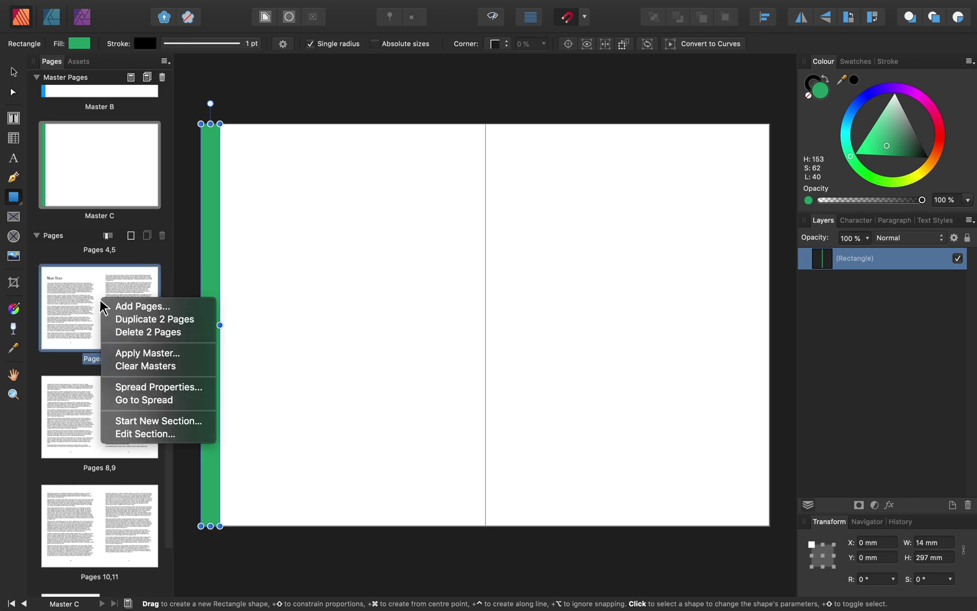
left_click(141, 358)
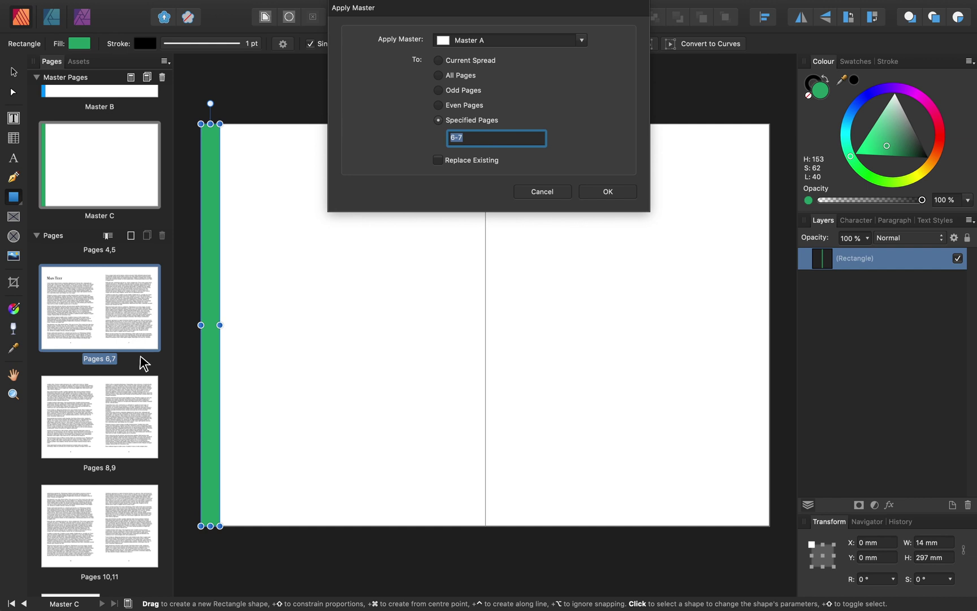
left_click(490, 43)
left_click(497, 190)
left_click(475, 139)
key("BackSpace")
type("11")
left_click(591, 196)
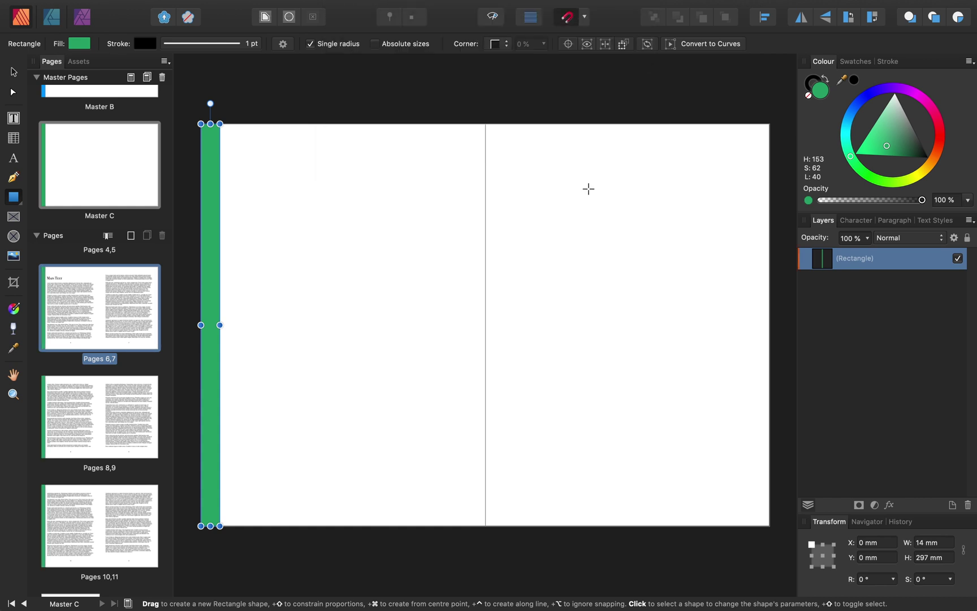
- Review the coloured edge strips on pages 2–7 and clear the masters from the front cover, page 1
scroll(133, 298, "up", 2)
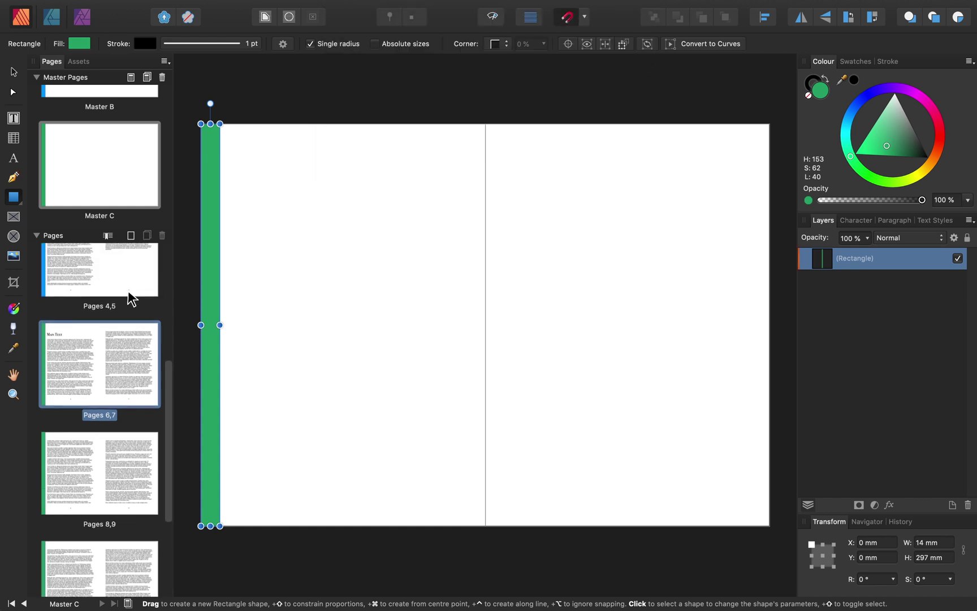
left_click(100, 257)
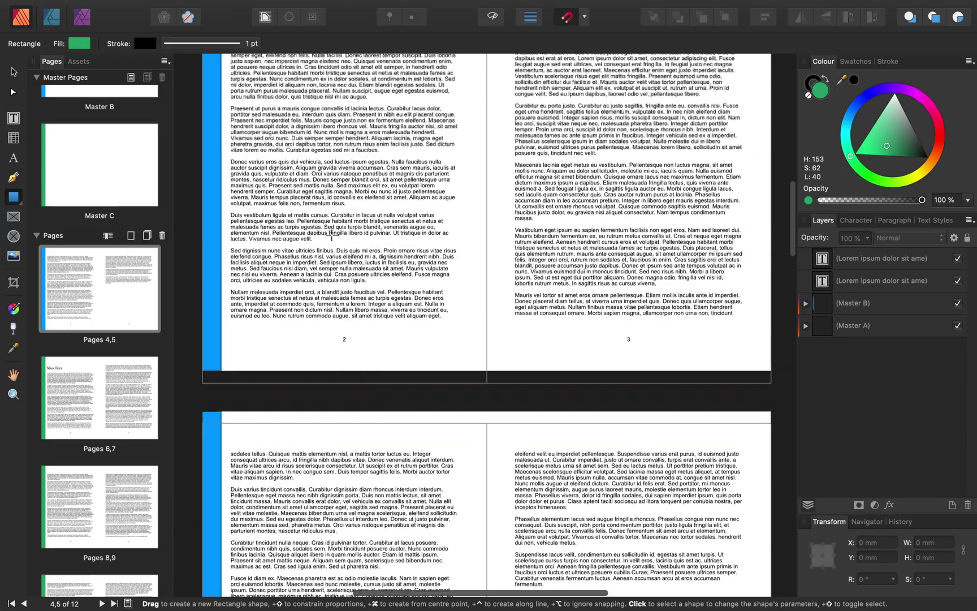
scroll(332, 234, "up", 5)
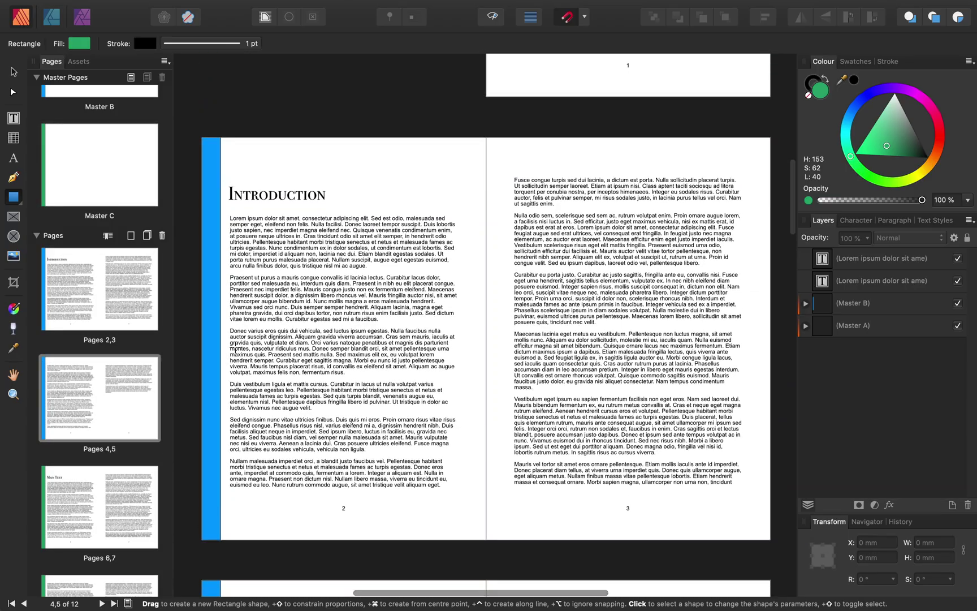
scroll(235, 349, "down", 15)
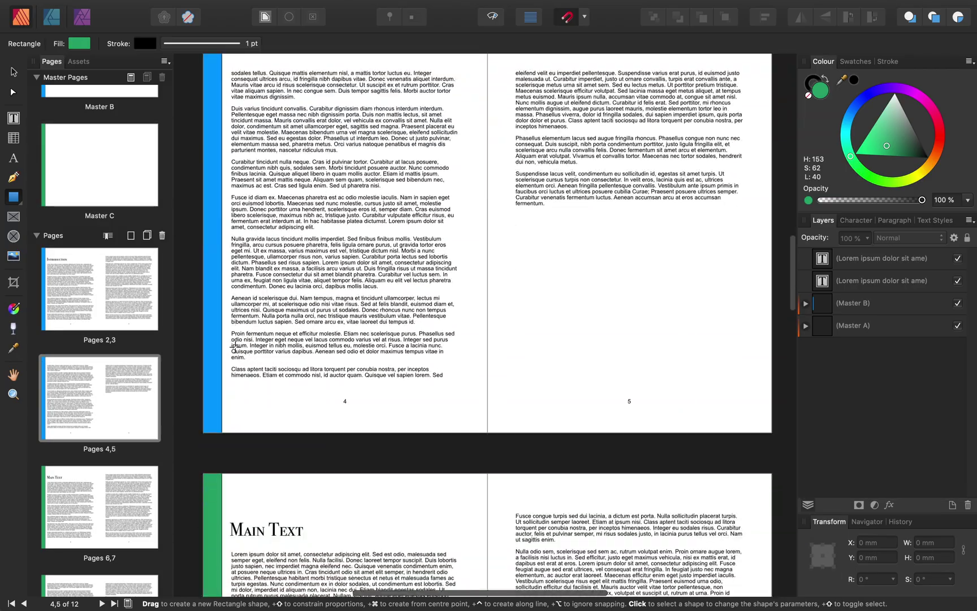
scroll(235, 346, "down", 10)
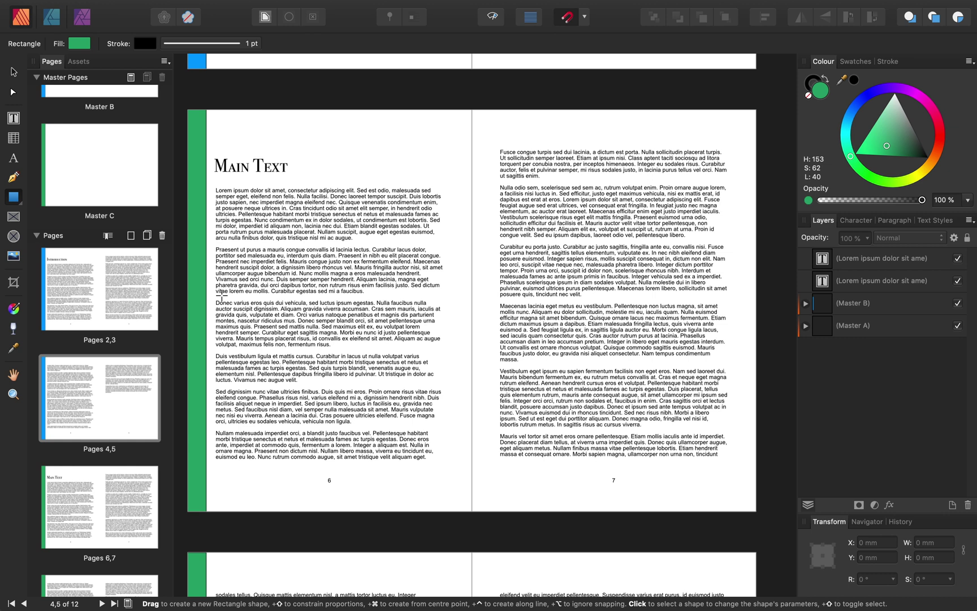
scroll(122, 316, "up", 3)
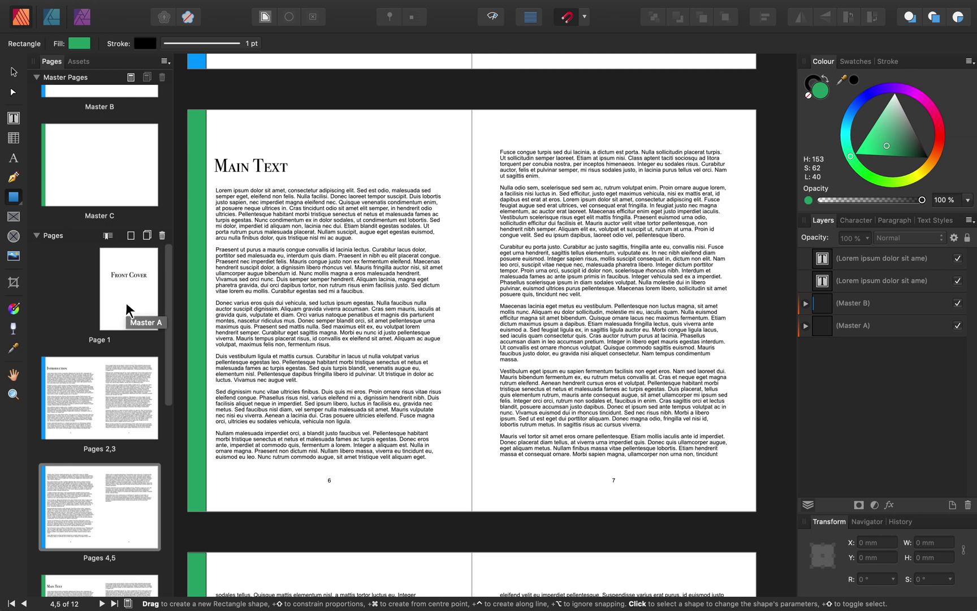
left_click(125, 303)
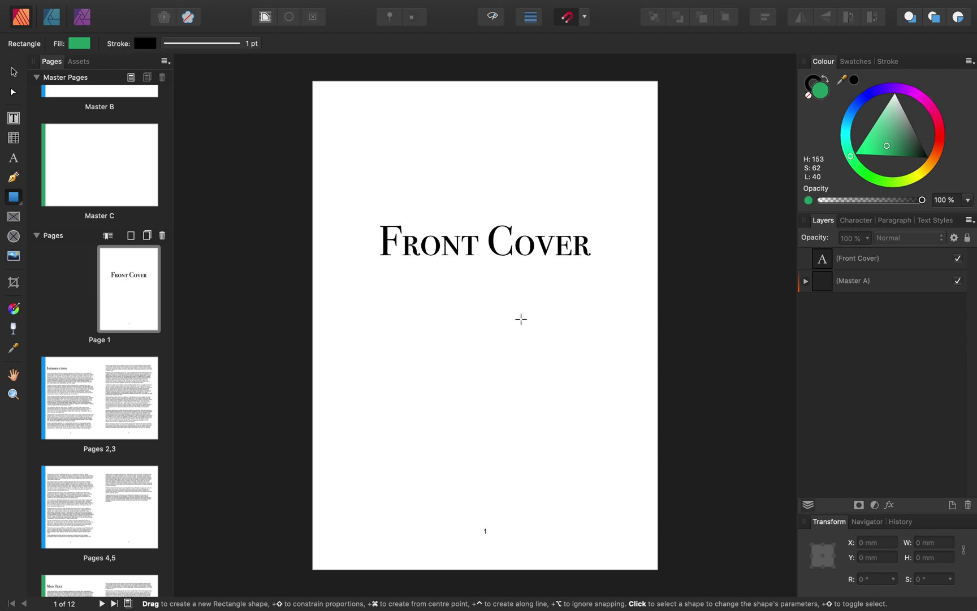
right_click(139, 289)
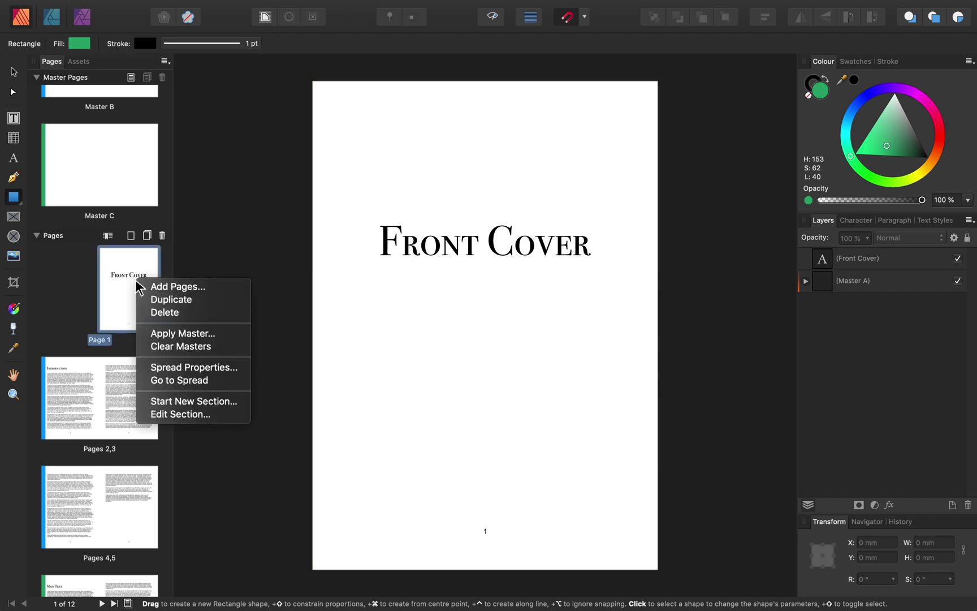
left_click(174, 348)
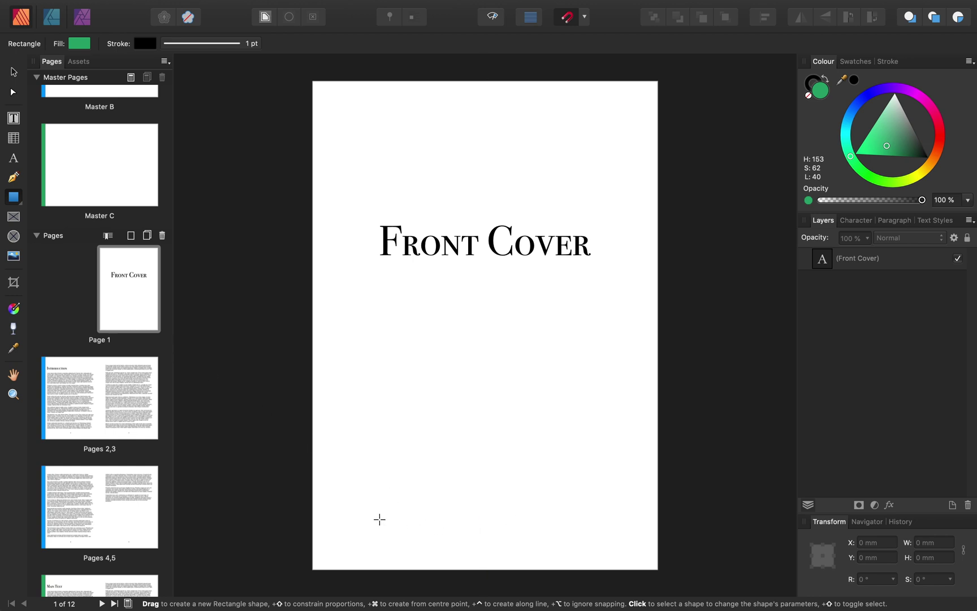
- Clear the masters from the back cover, page 12
scroll(124, 458, "down", 5)
scroll(124, 458, "down", 3)
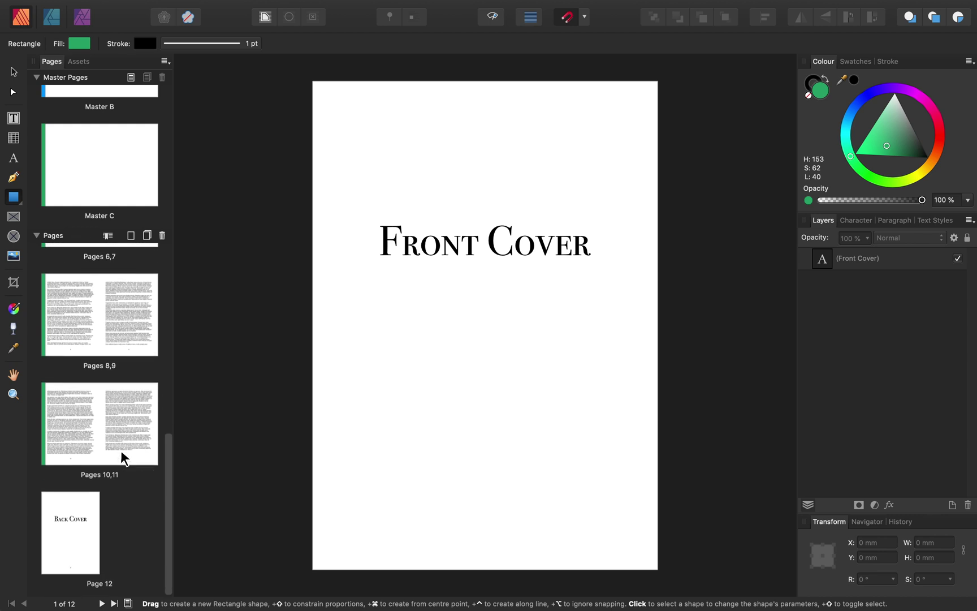
left_click(76, 545)
right_click(78, 545)
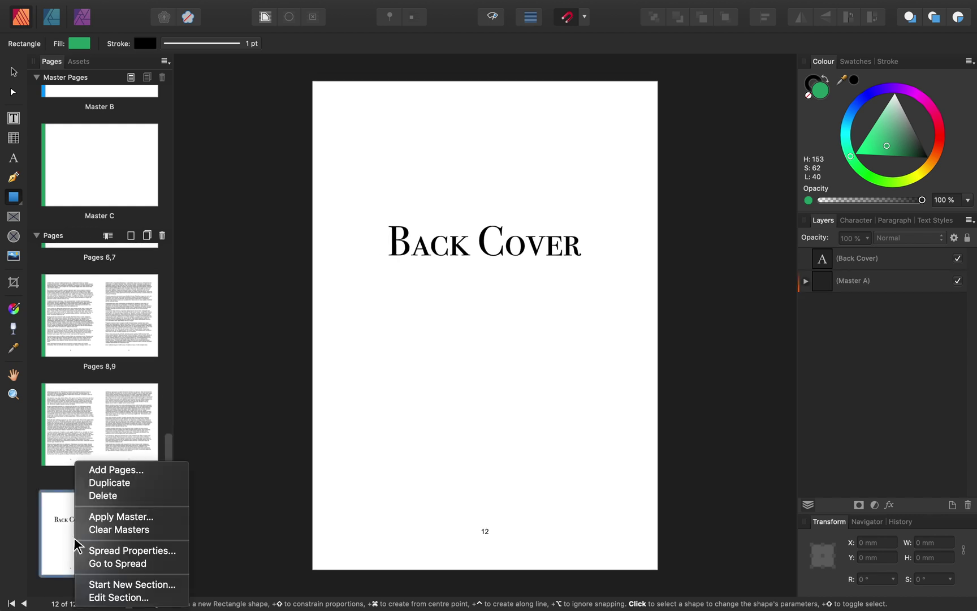
left_click(101, 530)
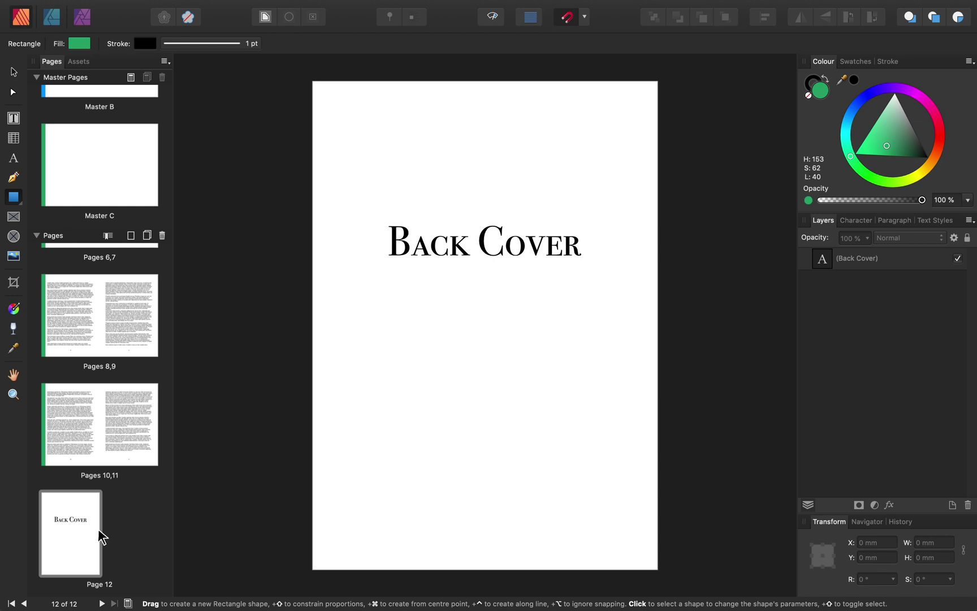
scroll(101, 534, "up", 10)
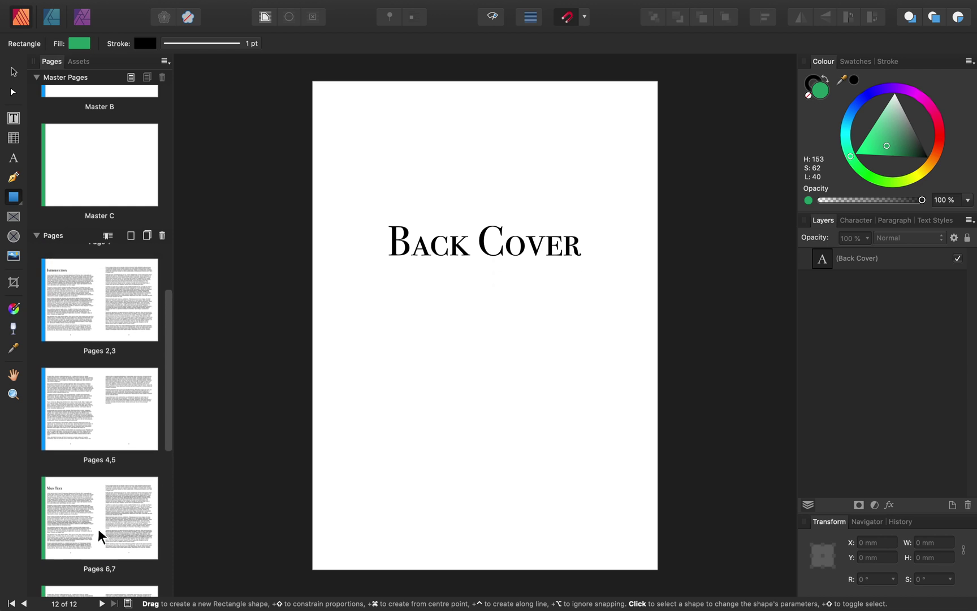
- Edit Master B detached on pages 2–3 and lower the blue rectangle's top edge so it is about 265 mm tall
double_click(94, 312)
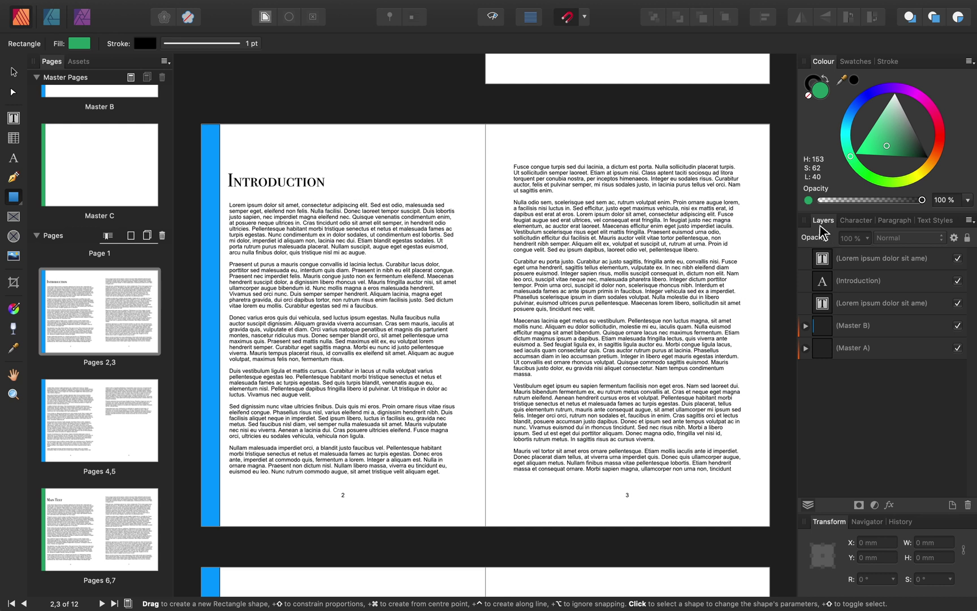
left_click(848, 323)
key("a")
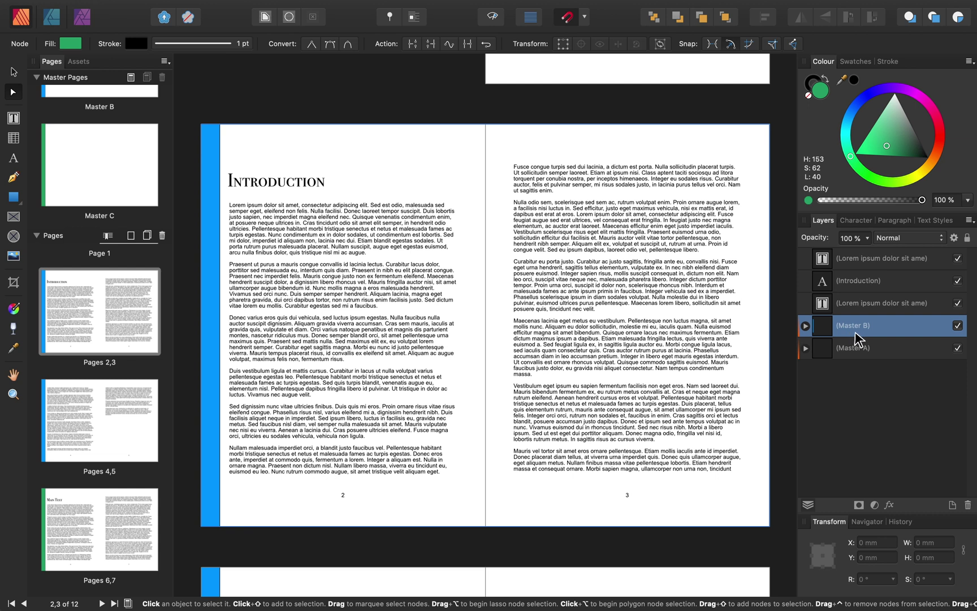
right_click(881, 325)
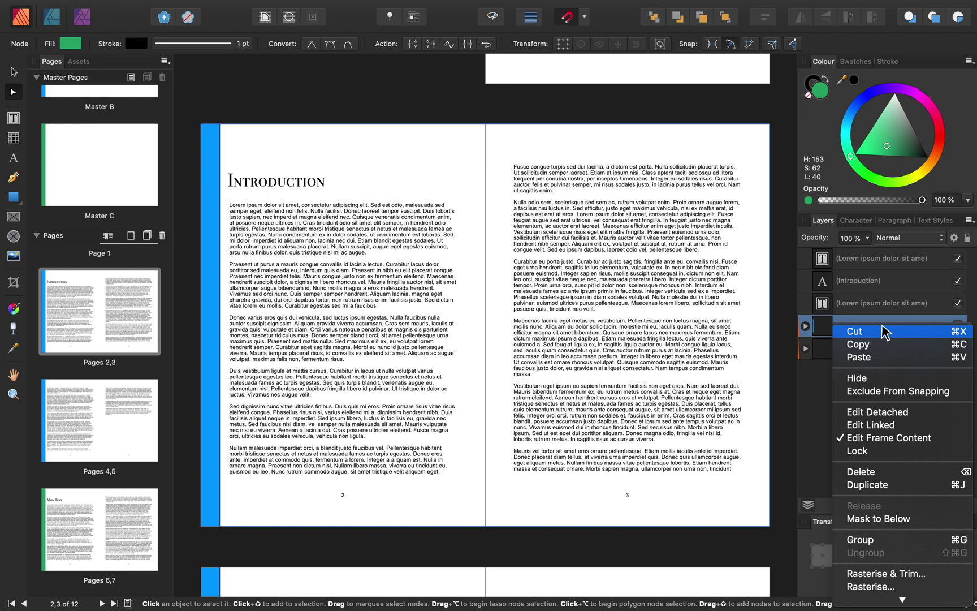
left_click(874, 415)
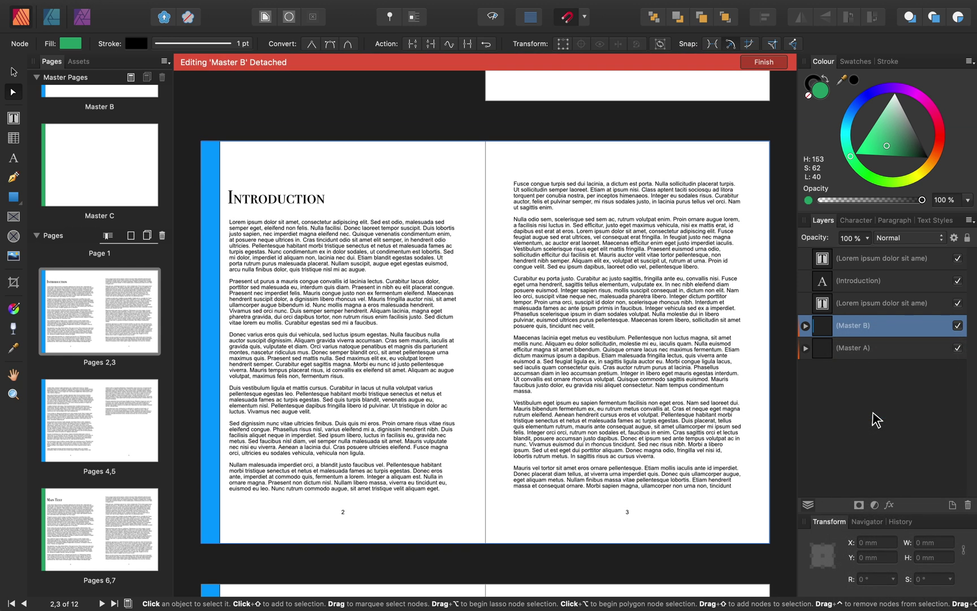
left_click(14, 72)
left_click(213, 172)
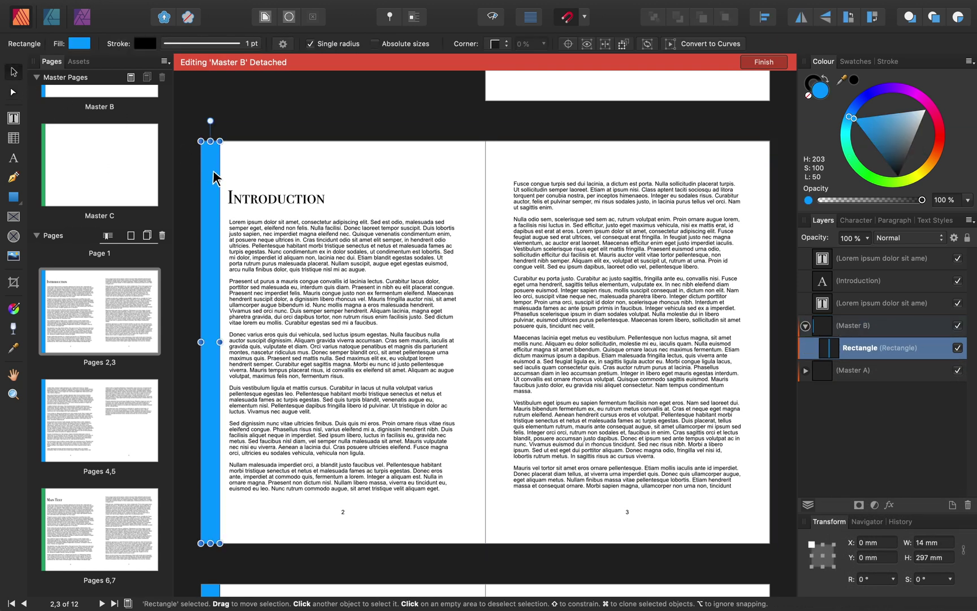
left_click_drag(211, 141, 210, 186)
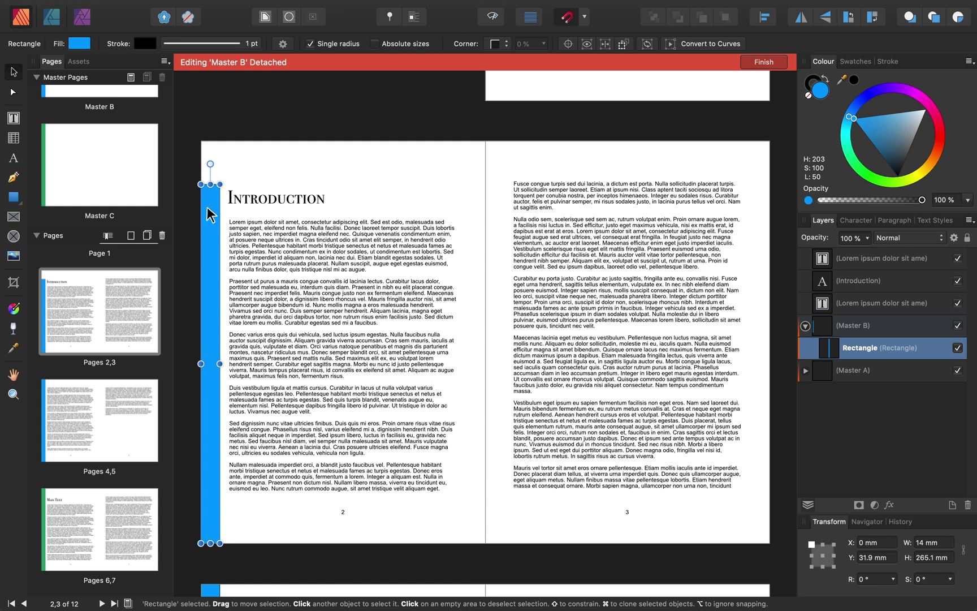
- Check the blue strip on pages 4–5 and on the Master B page, and finish the detached editing
scroll(275, 388, "down", 10)
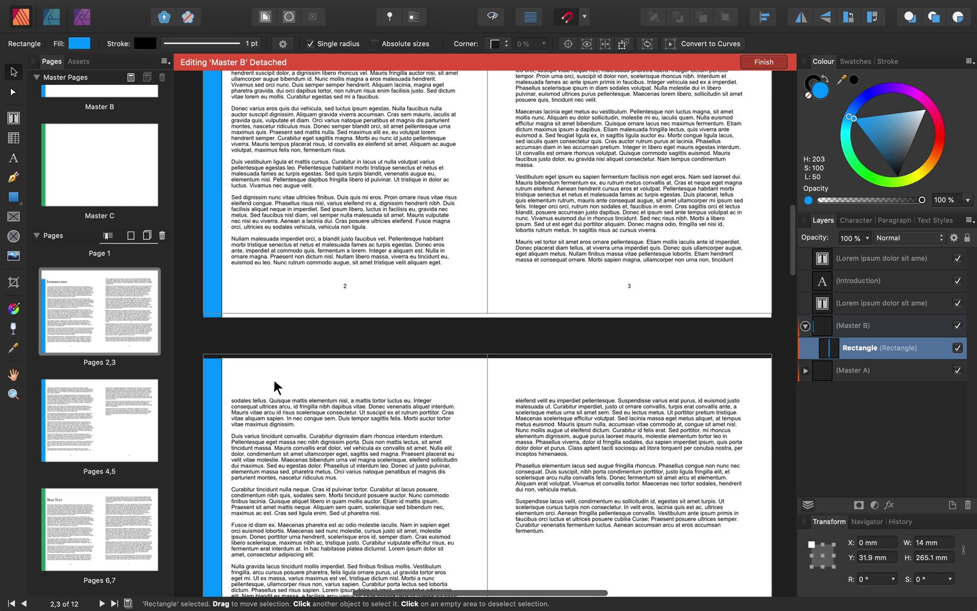
scroll(276, 387, "down", 2)
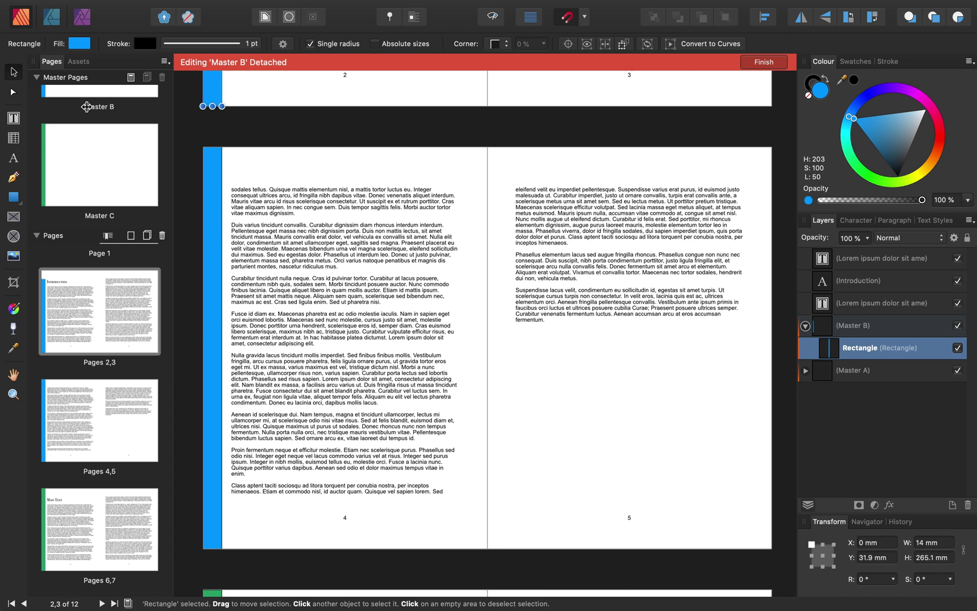
scroll(88, 110, "up", 5)
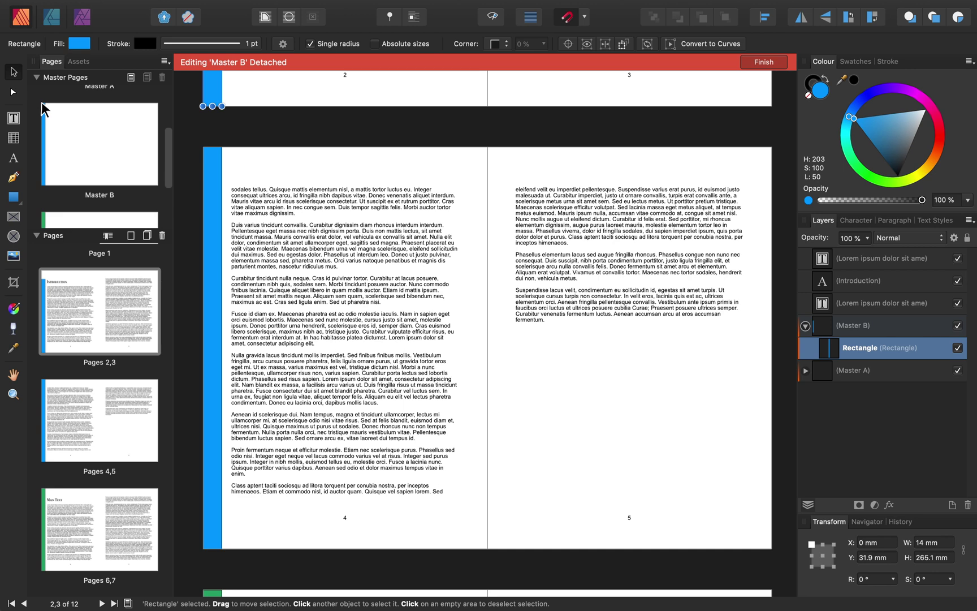
scroll(319, 187, "up", 5)
scroll(319, 186, "up", 3)
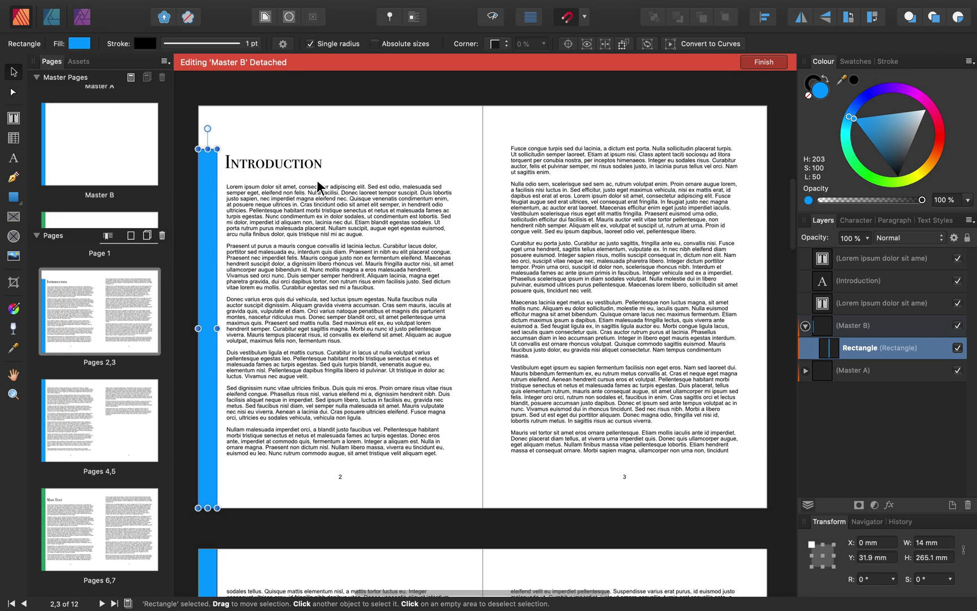
left_click(762, 62)
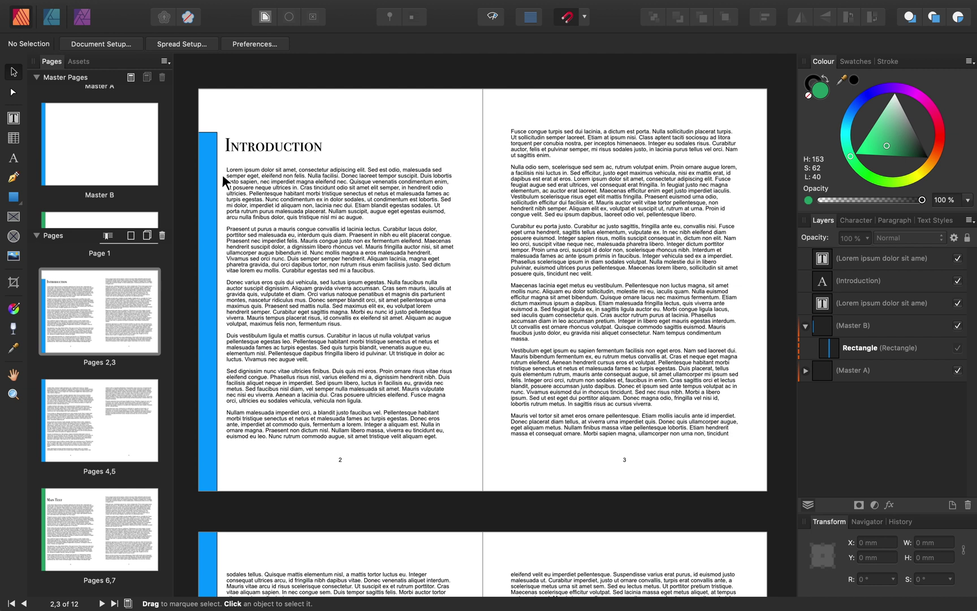
- Edit Master C linked on pages 6–7 and lower the green rectangle's top edge so it is about 172 mm tall
scroll(85, 399, "down", 4)
left_click(95, 397)
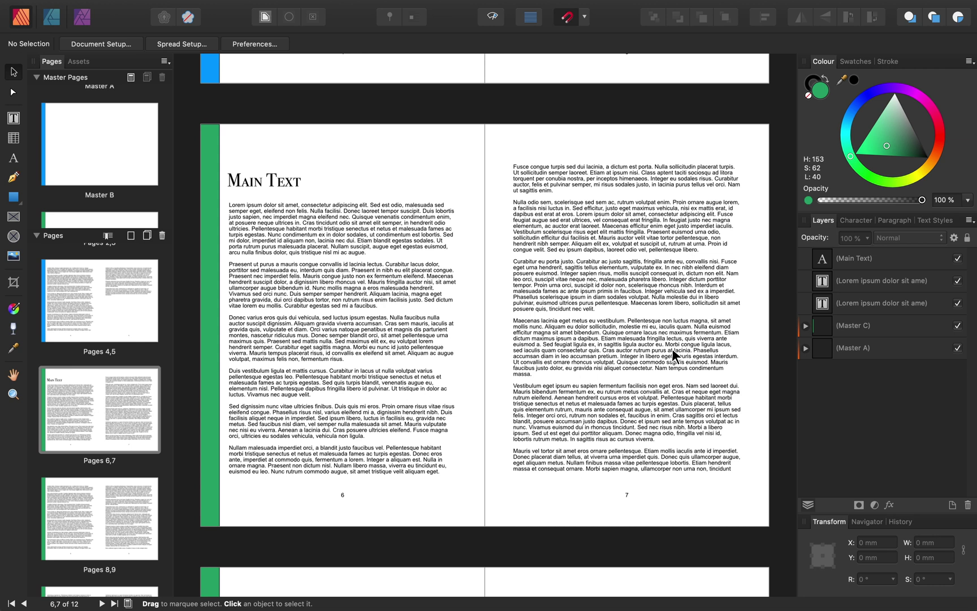
right_click(876, 326)
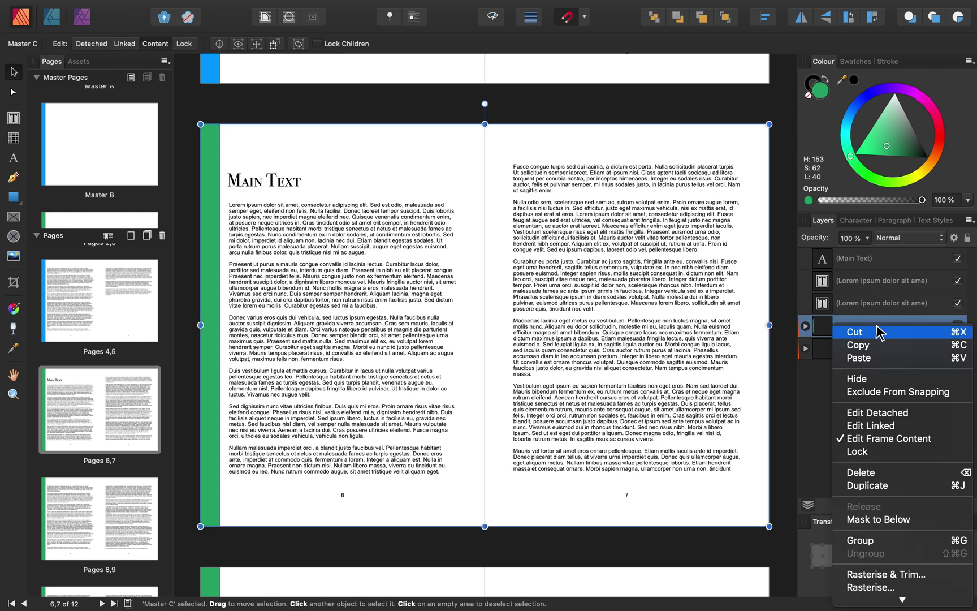
left_click(871, 425)
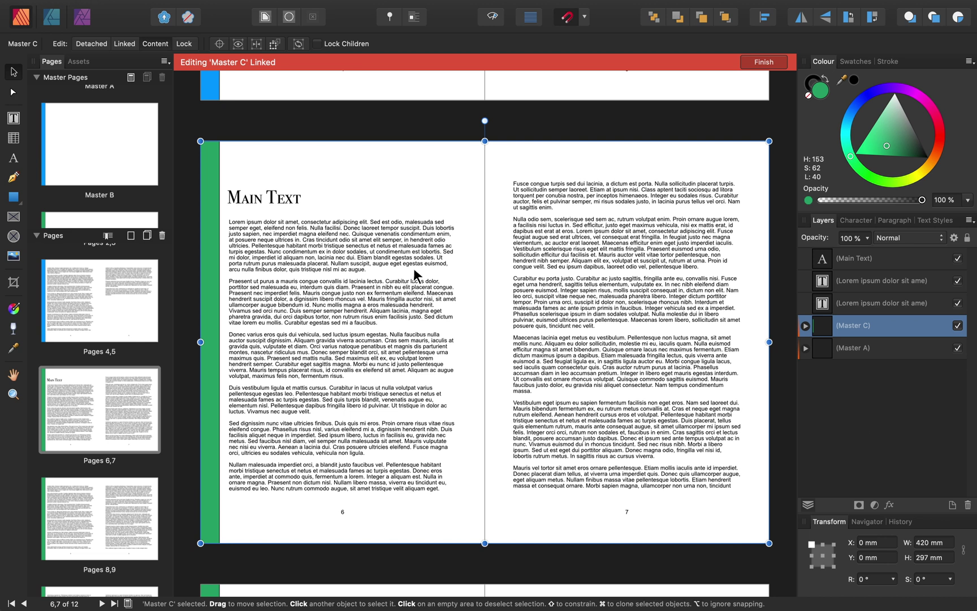
left_click(209, 199)
left_click_drag(209, 142, 209, 311)
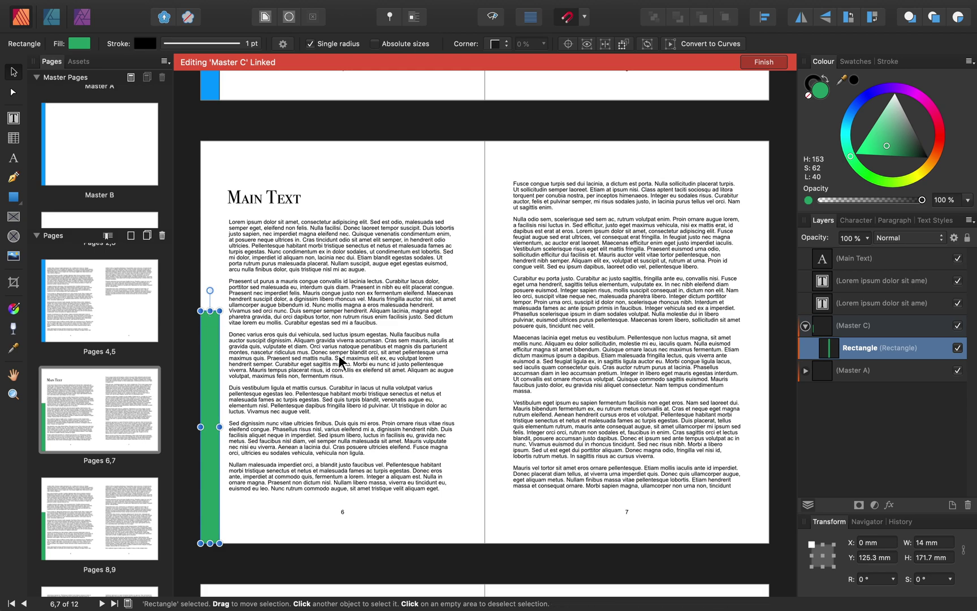
- Check the green strip on pages 8–9 and on the Master C page, and finish the linked editing
scroll(341, 361, "down", 5)
scroll(341, 362, "down", 15)
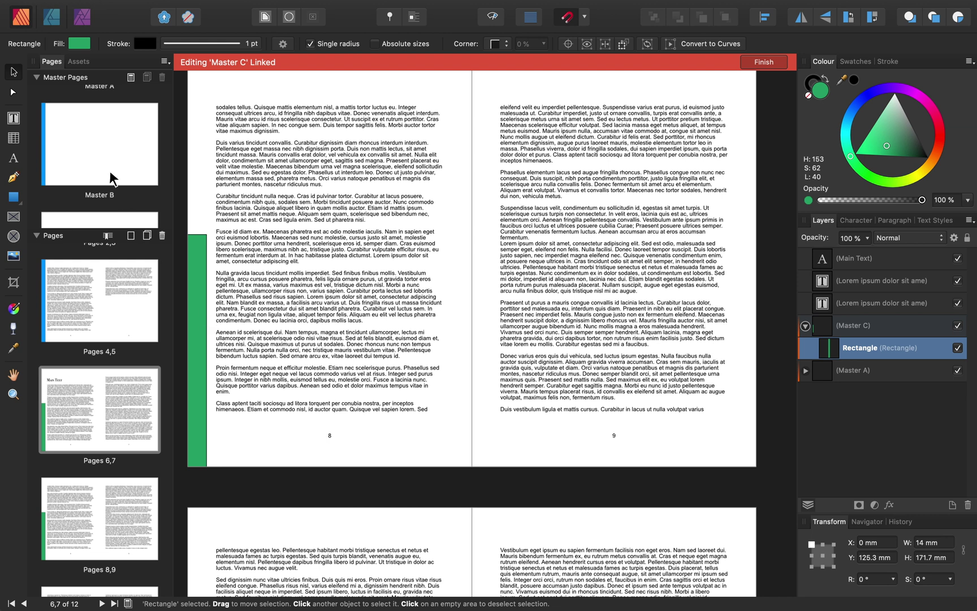
scroll(110, 173, "down", 2)
scroll(113, 179, "down", 1)
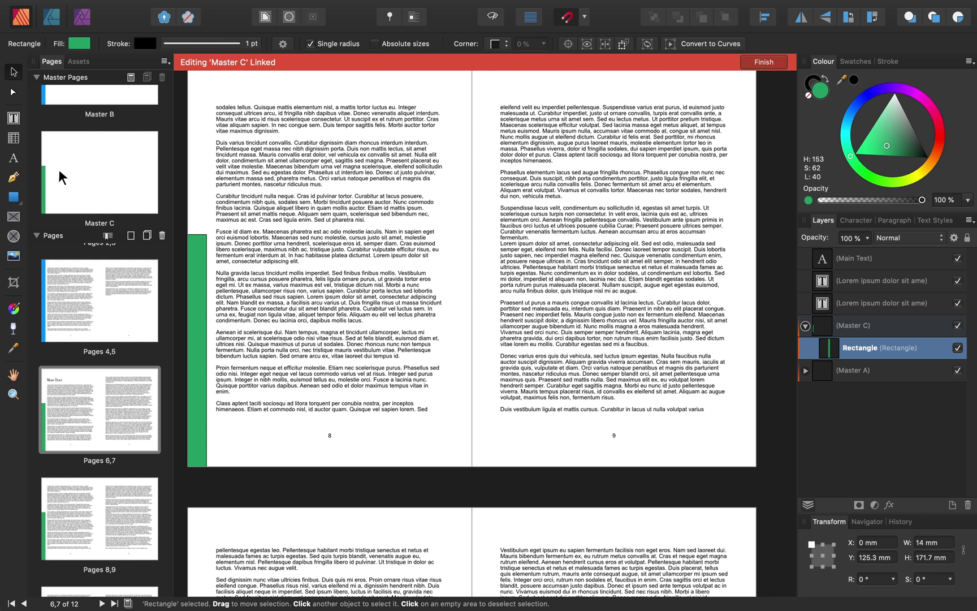
scroll(290, 218, "up", 1)
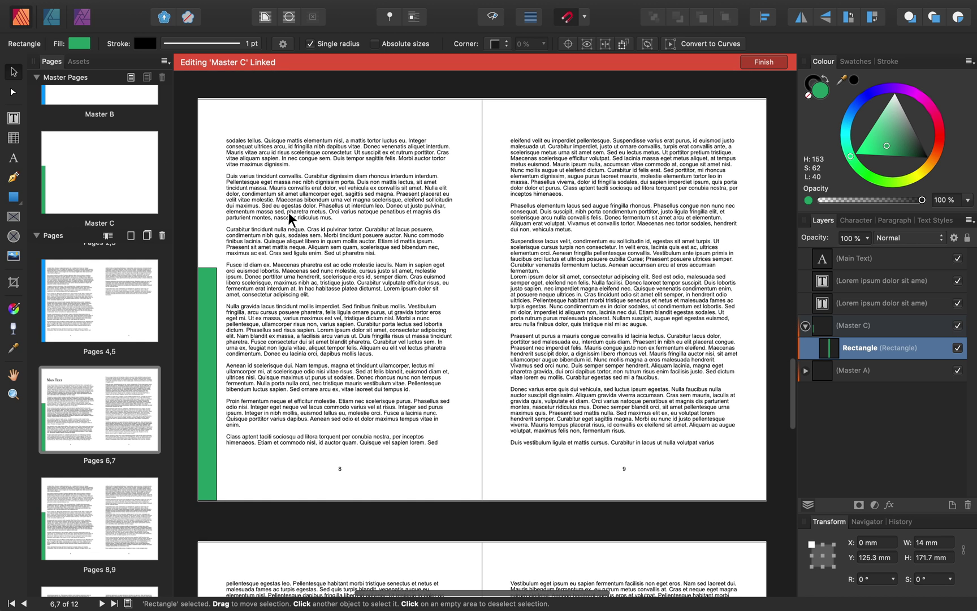
left_click(756, 63)
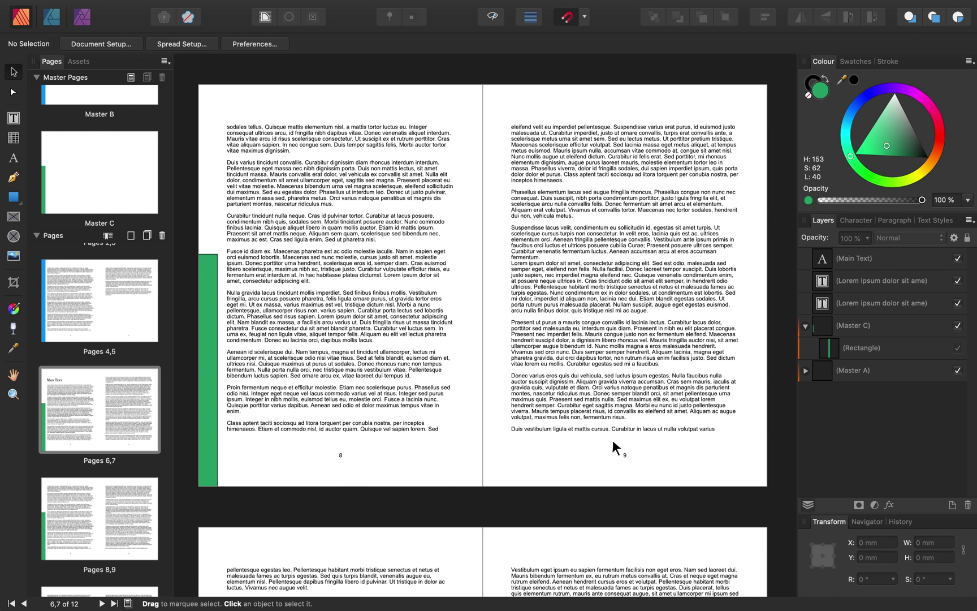
- Using Edit Frame Content for Master A, replace the page number in page 8's footer frame with "fndjskn"
right_click(835, 373)
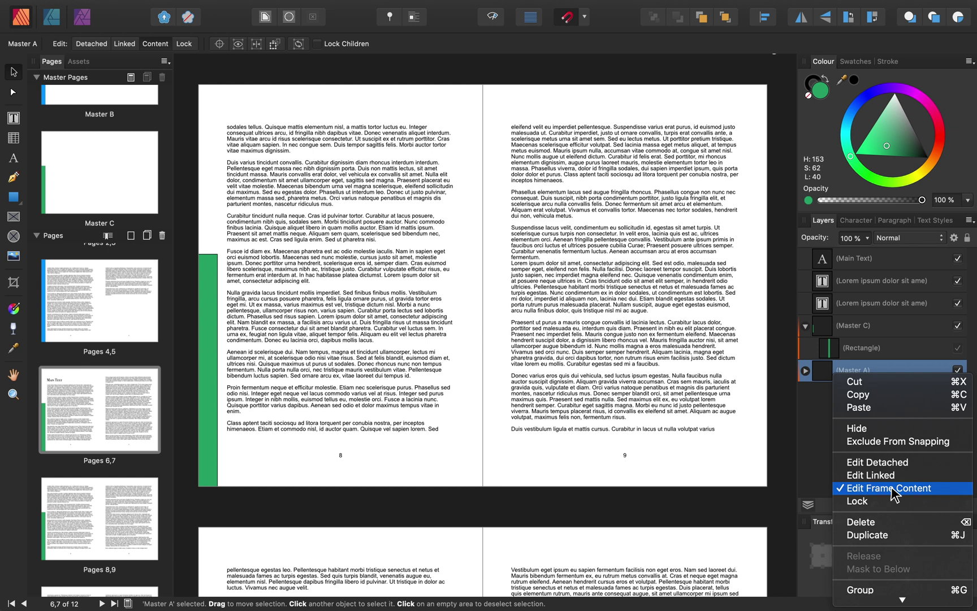
left_click(893, 490)
left_click(342, 459)
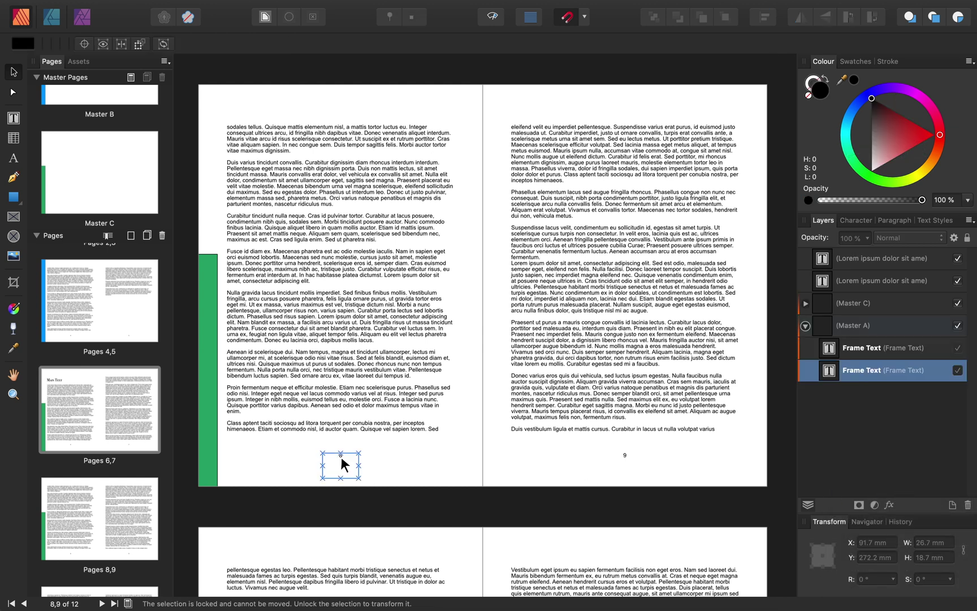
double_click(343, 456)
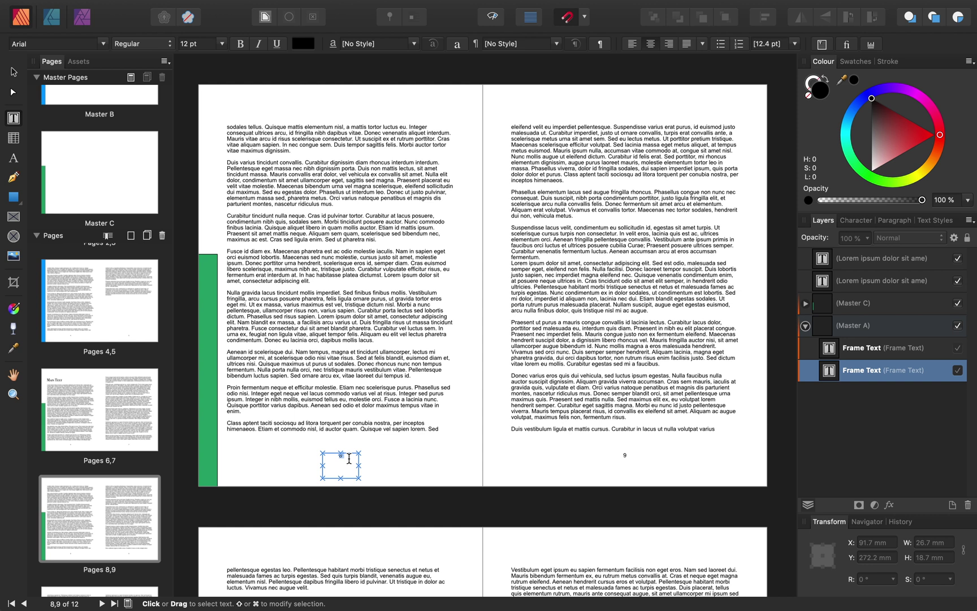
type("fncjskn")
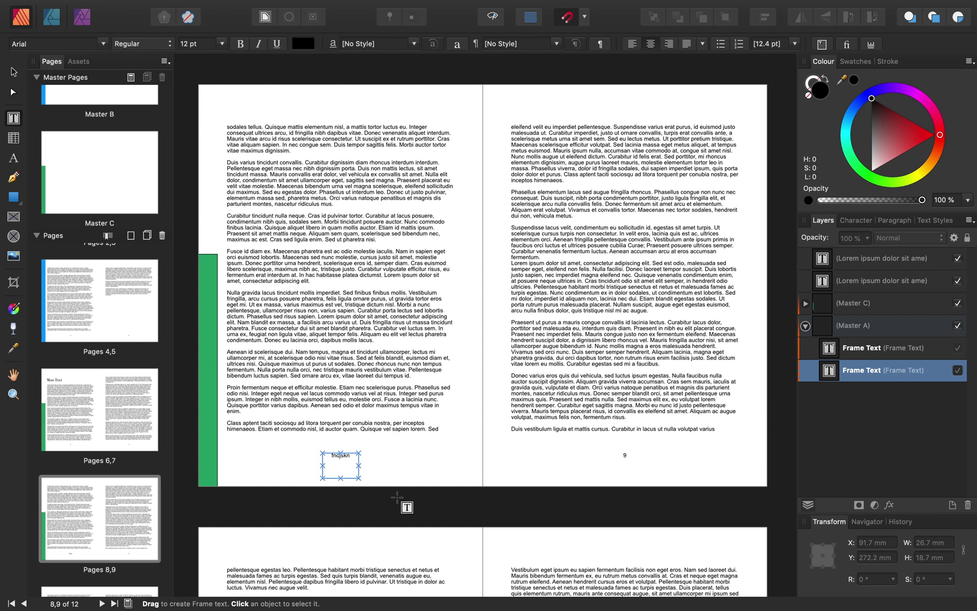
left_click(396, 496)
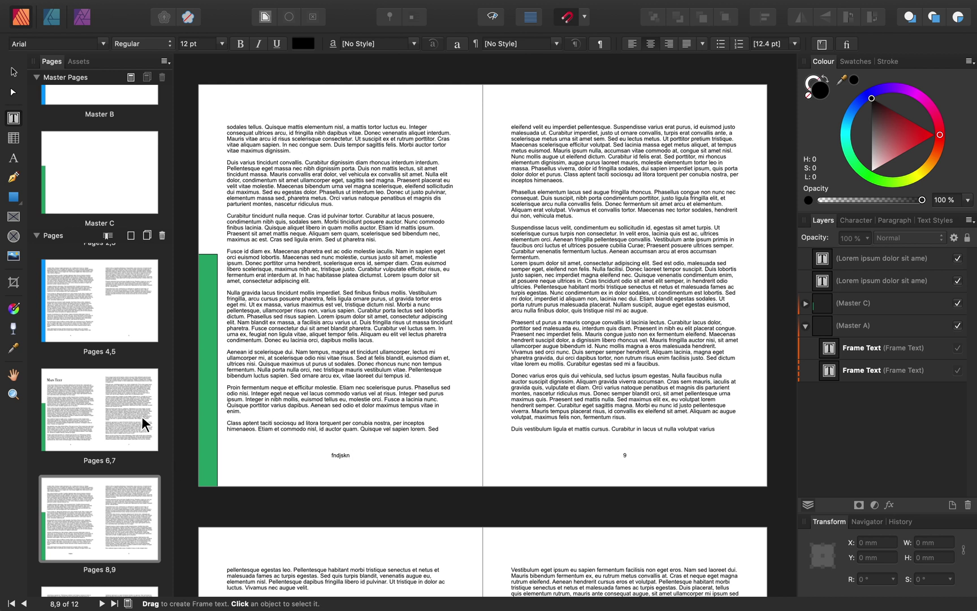
- Lock the Master A layer on pages 10–11
scroll(142, 416, "down", 3)
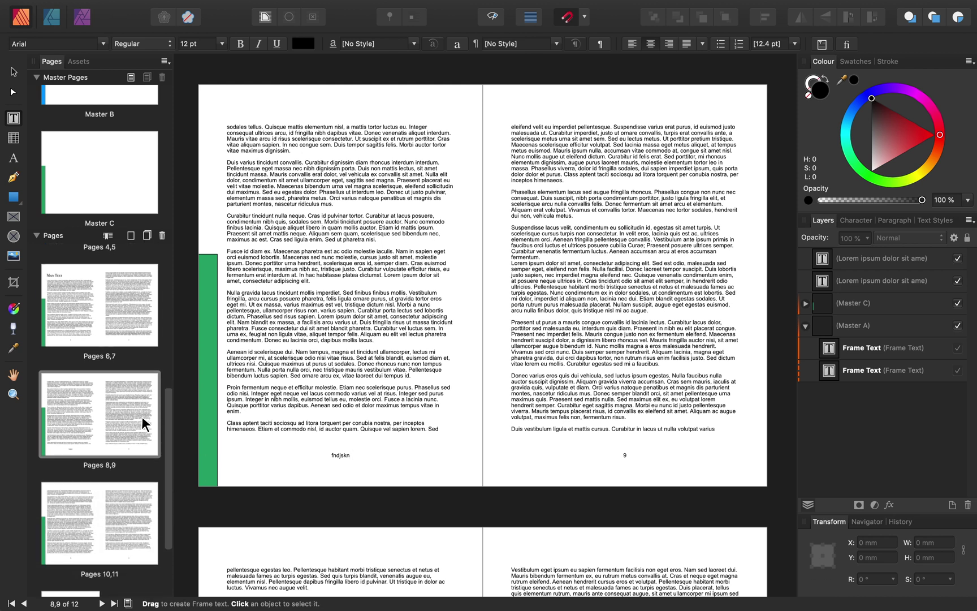
left_click(103, 518)
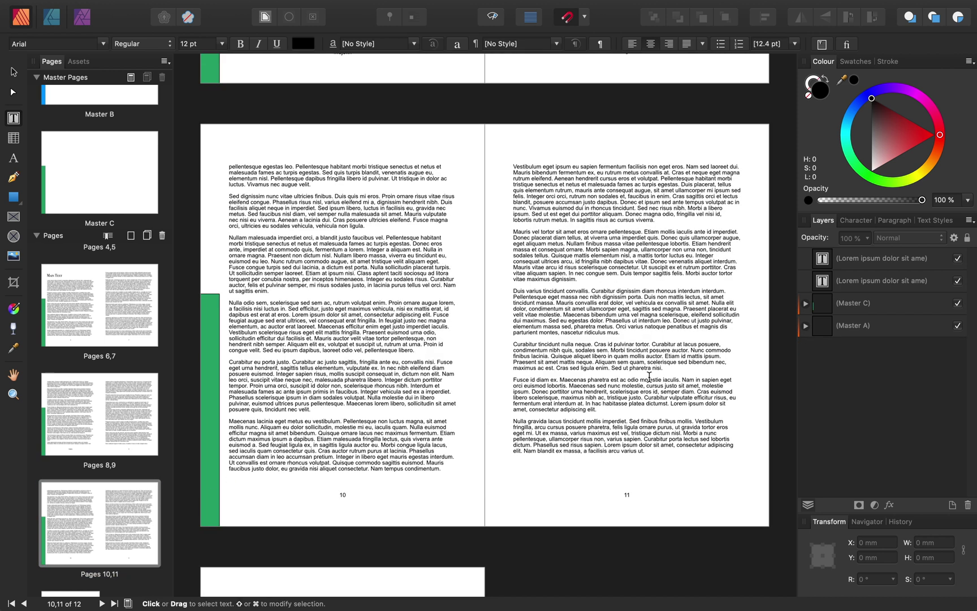
right_click(847, 332)
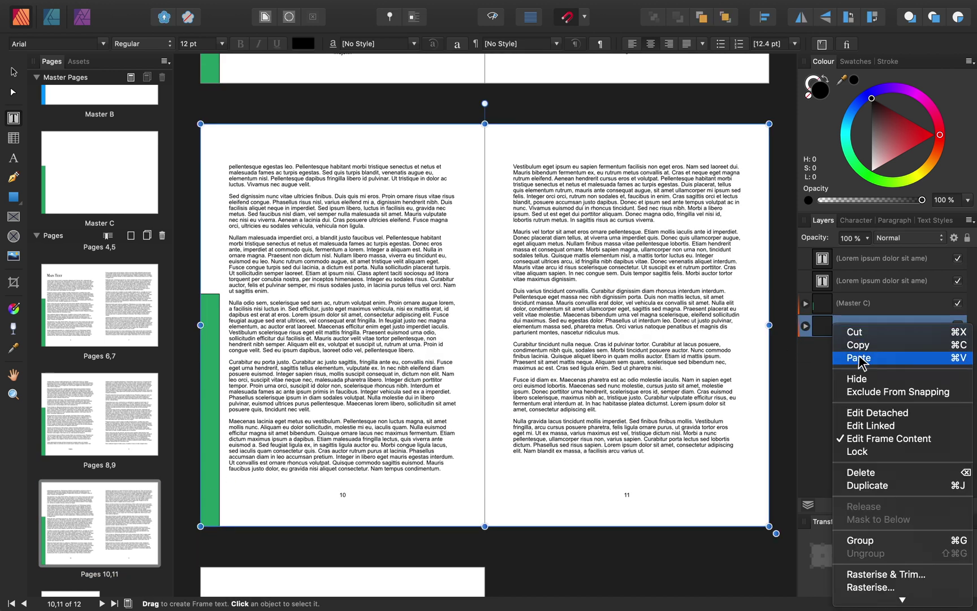
left_click(865, 453)
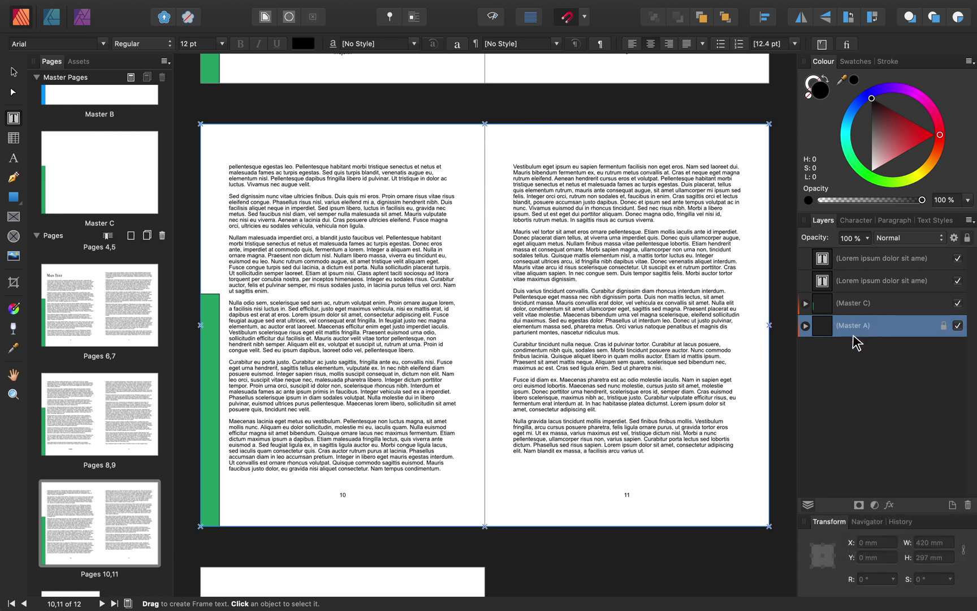